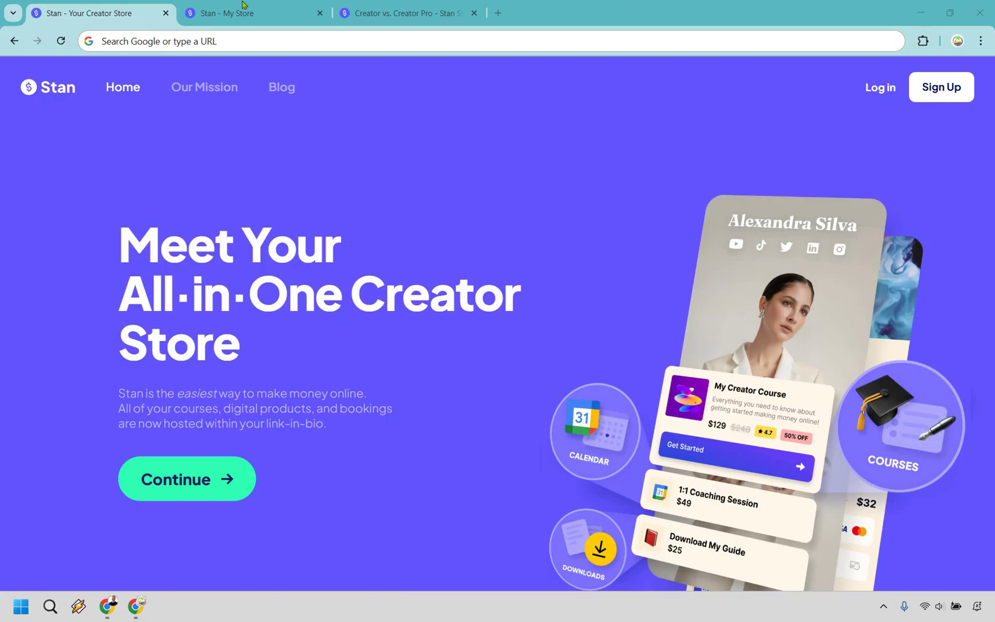
- Switch to the Stan - My Store tab showing Marketing Island's 14 Days Free On Me product
{"action": "key", "text": "ctrl+Tab"}
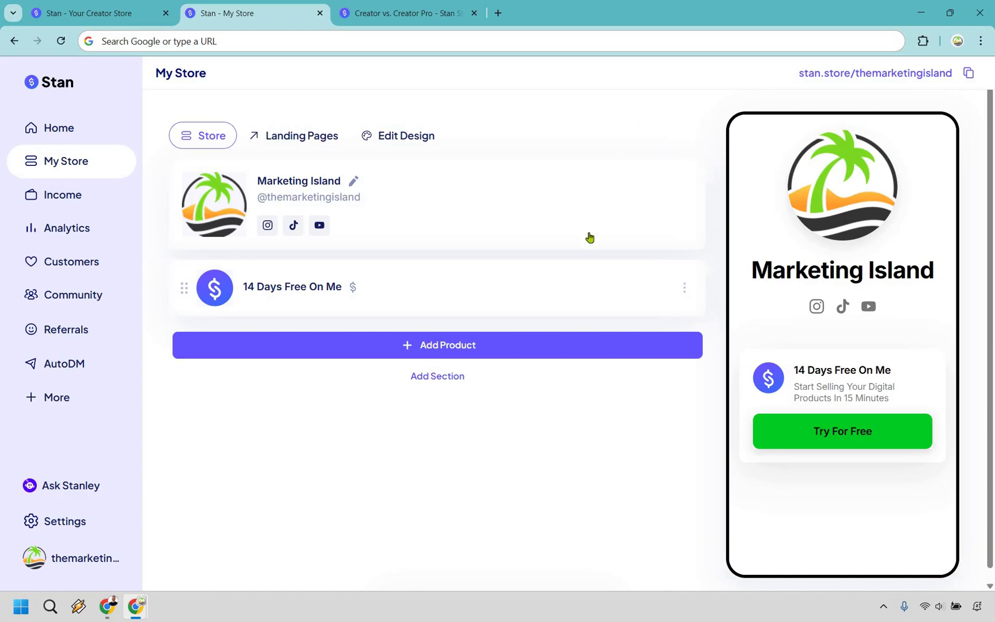
- Start a new product and browse the ten product types, including Webinar and Recurring Membership
{"action": "left_click", "coordinate": [558, 351]}
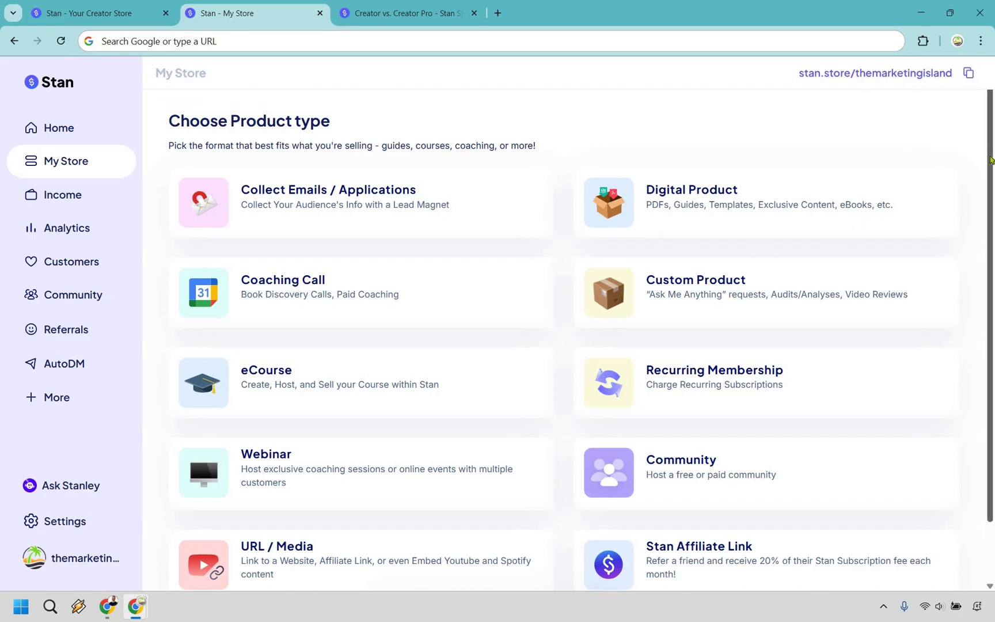
{"action": "scroll", "coordinate": [565, 158], "scroll_direction": "down", "scroll_amount": 1}
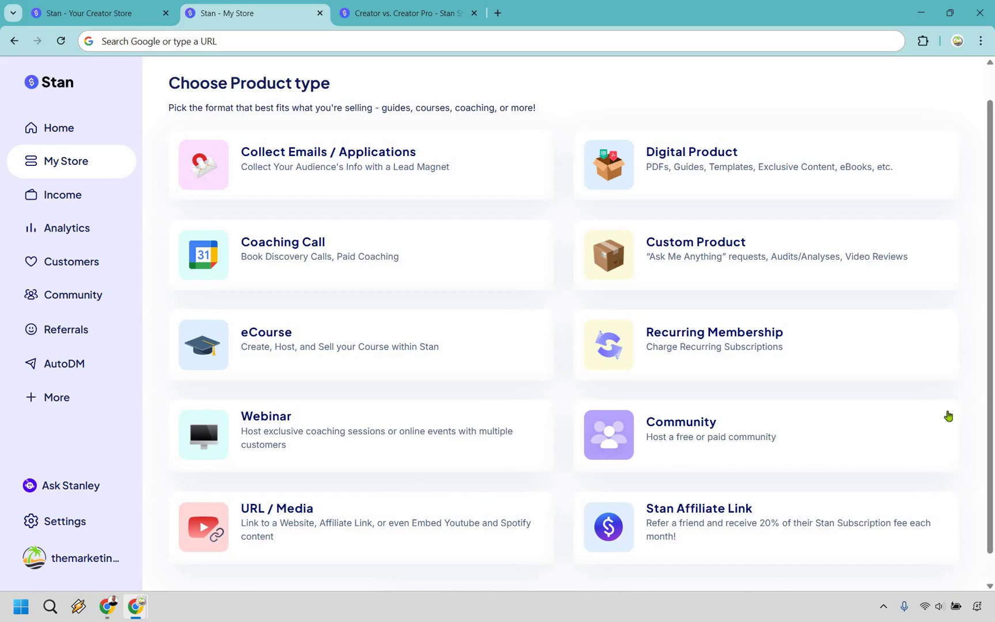
{"action": "scroll", "coordinate": [943, 410], "scroll_direction": "up", "scroll_amount": 2}
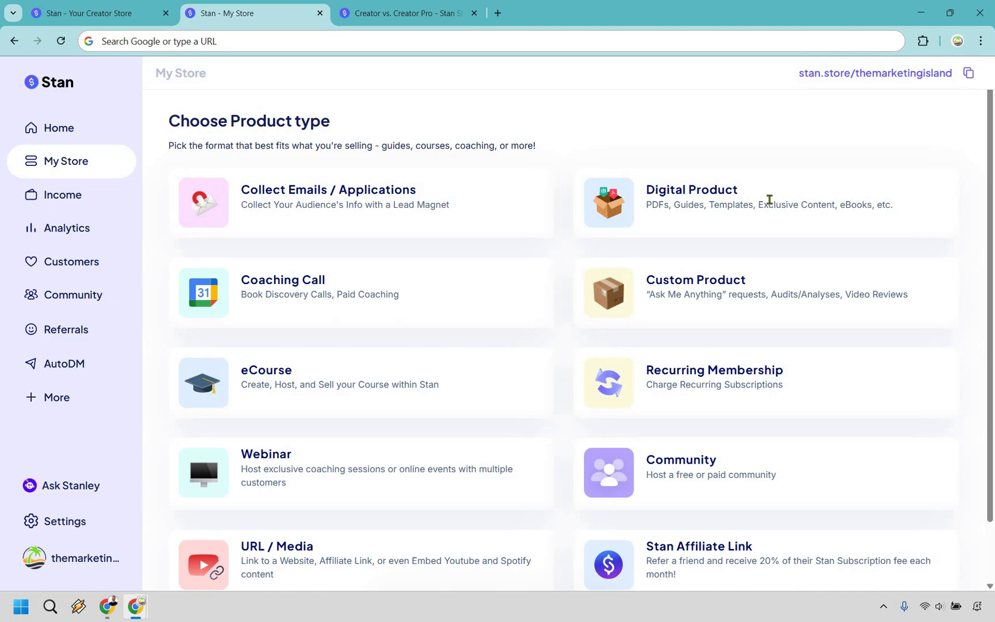
- Create a Digital Product with the Callout thumbnail style and select its title for replacement
{"action": "left_click", "coordinate": [770, 204]}
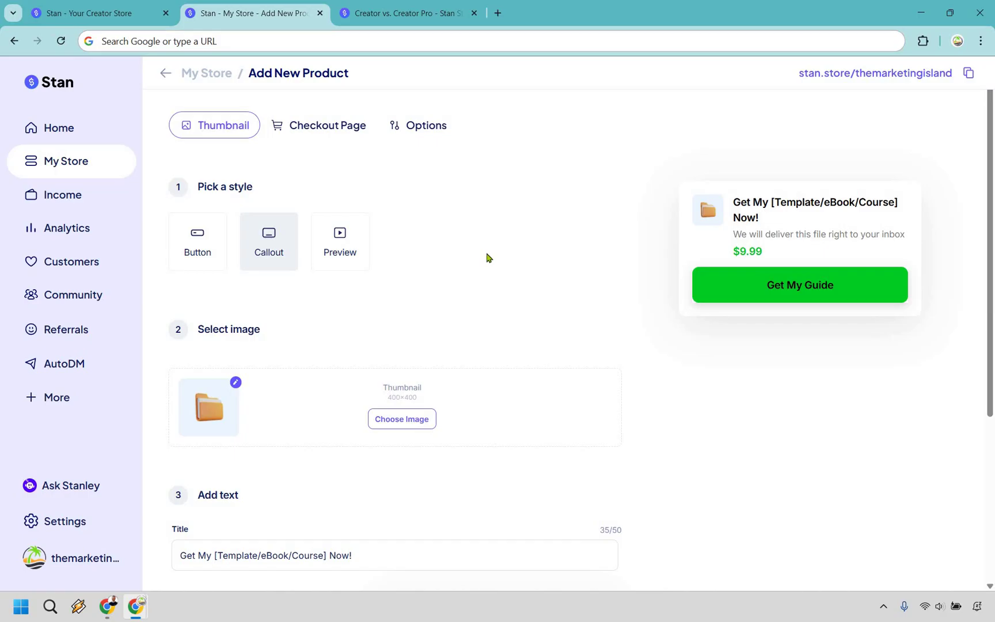
{"action": "left_click", "coordinate": [198, 240]}
{"action": "left_click", "coordinate": [339, 232]}
{"action": "left_click", "coordinate": [267, 240]}
{"action": "scroll", "coordinate": [292, 291], "scroll_direction": "down", "scroll_amount": 3}
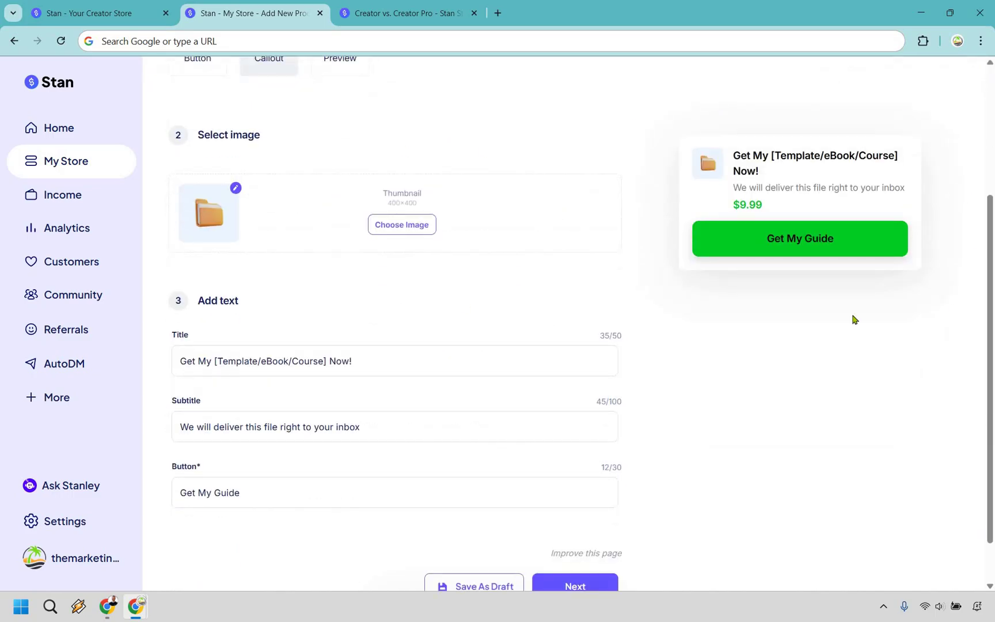
{"action": "scroll", "coordinate": [311, 294], "scroll_direction": "down", "scroll_amount": 1}
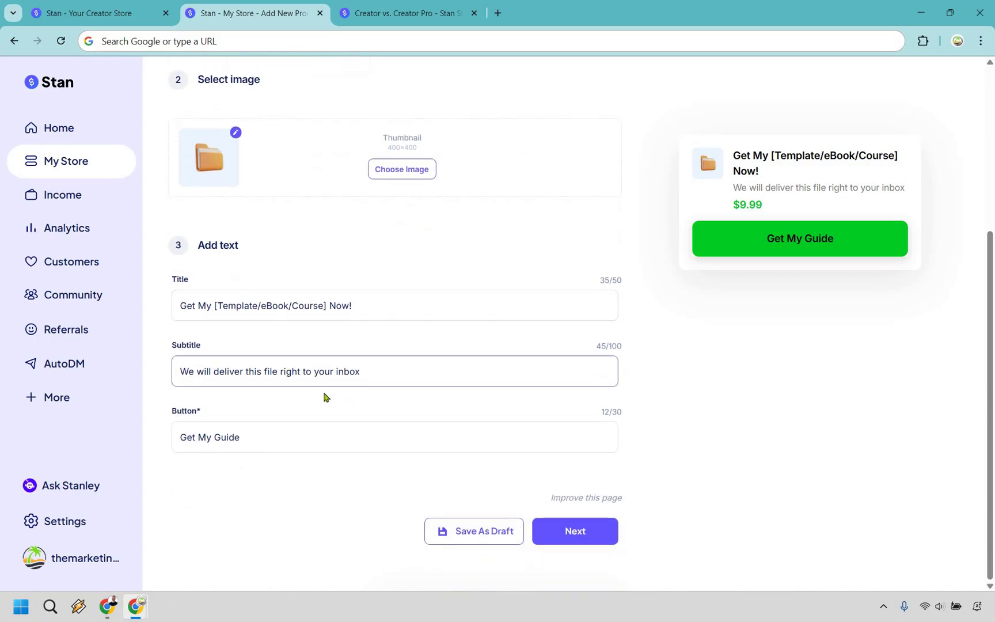
{"action": "triple_click", "coordinate": [377, 304]}
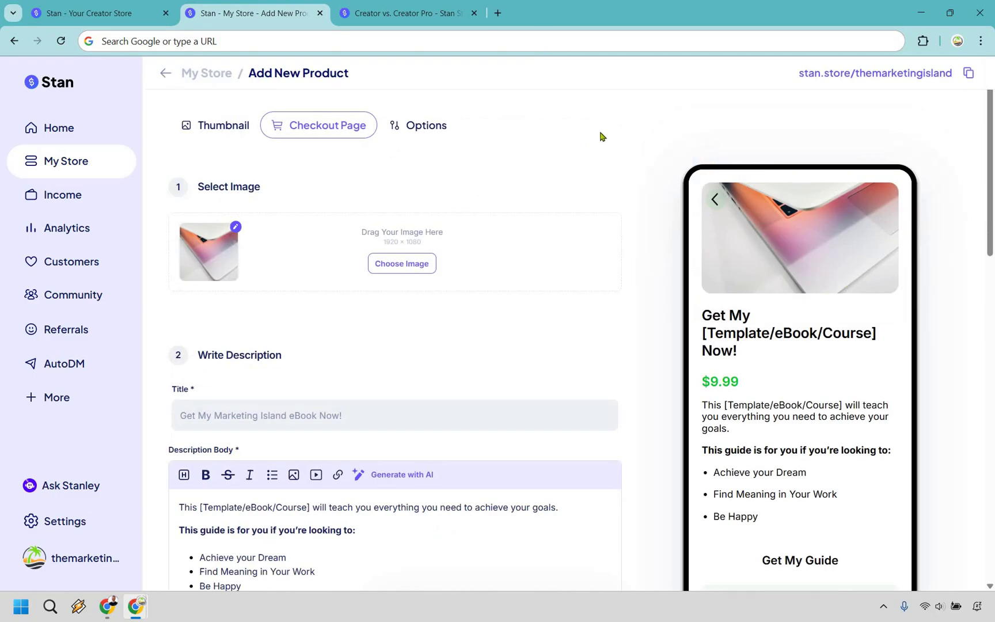
- Scroll to the Description Body and select, then deselect, the template placeholder text
{"action": "scroll", "coordinate": [601, 136], "scroll_direction": "down", "scroll_amount": 5}
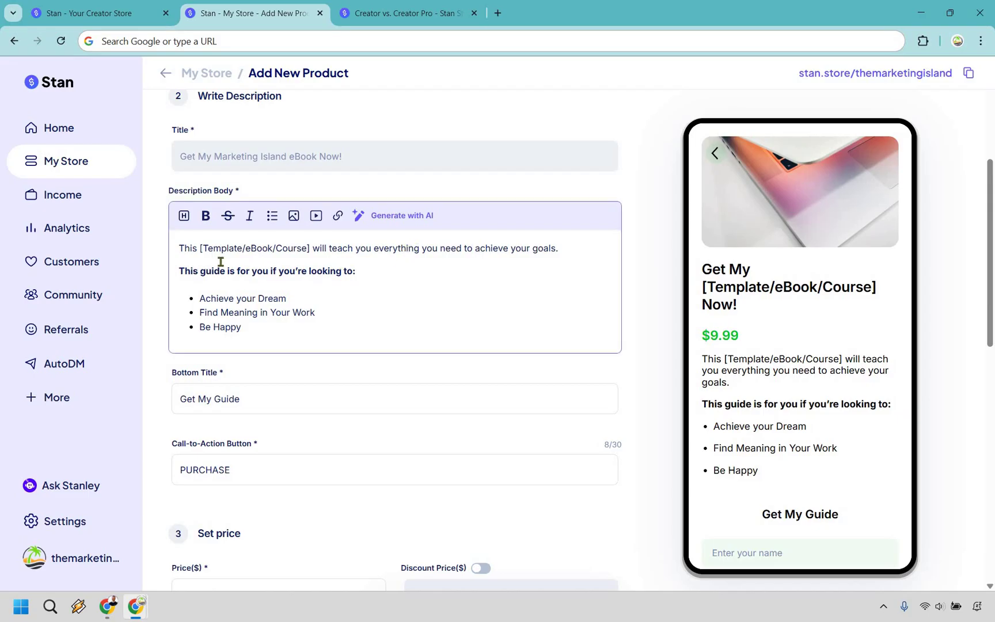
{"action": "left_click_drag", "start_coordinate": [203, 248], "coordinate": [443, 247]}
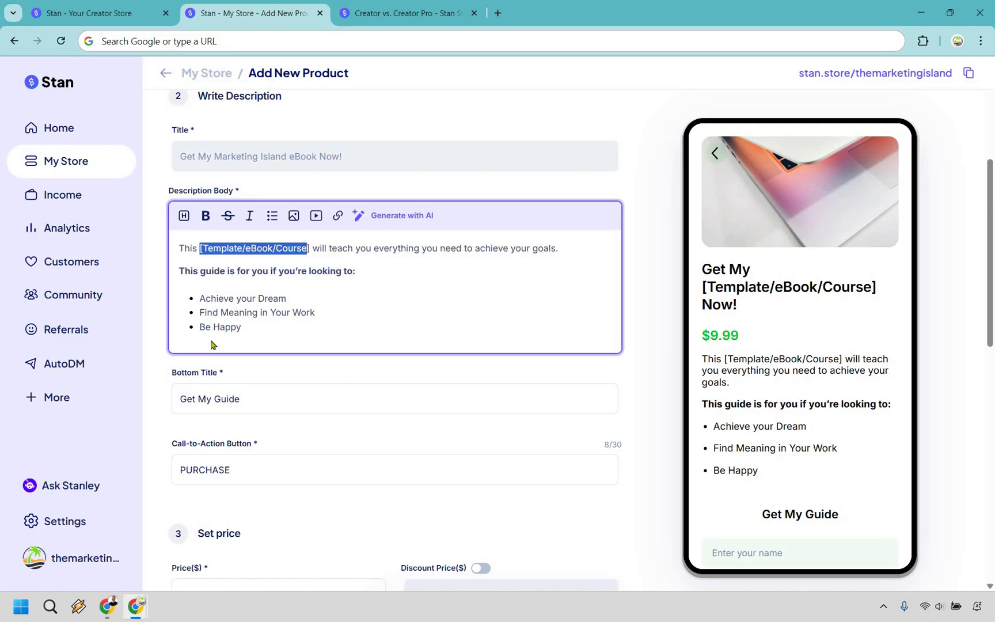
{"action": "left_click", "coordinate": [334, 319]}
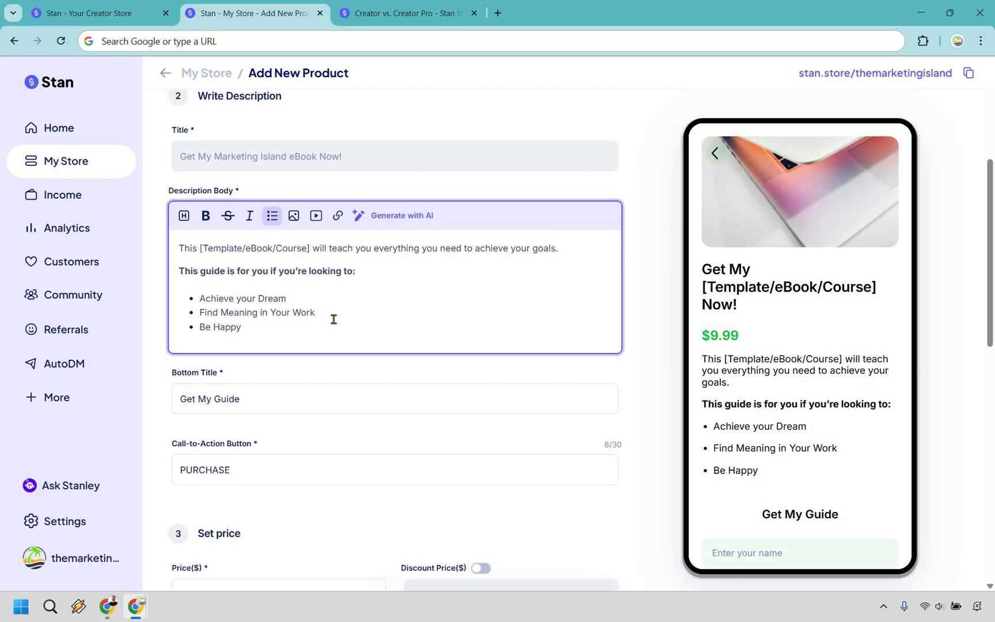
- Paste the Marketing Island eBook summary into Generate with AI and review the generated description
{"action": "left_click", "coordinate": [398, 217]}
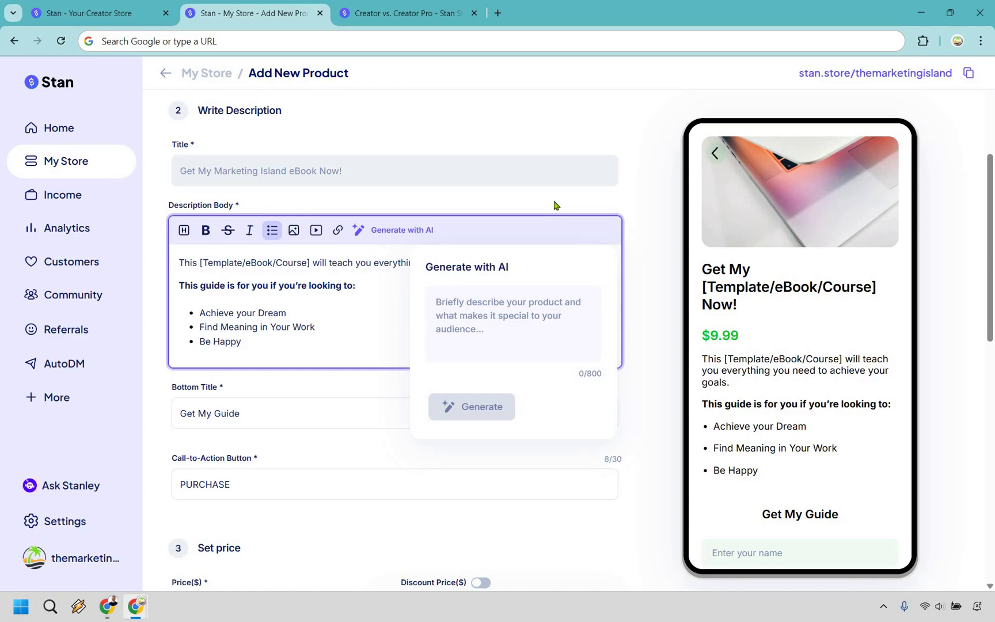
{"action": "type", "text": "In the Marketing"}
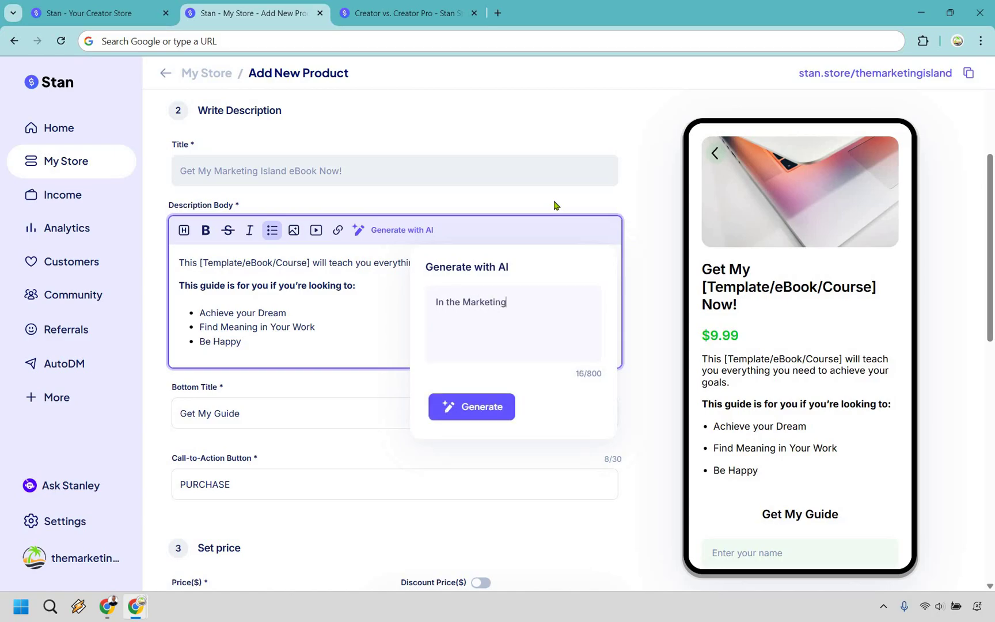
{"action": "key", "text": "ctrl+v"}
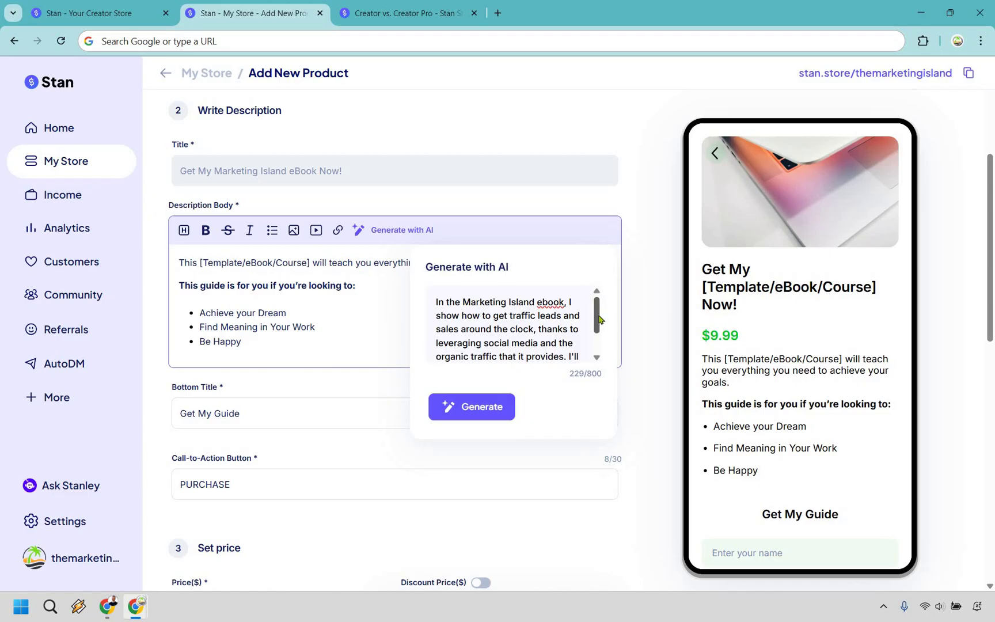
{"action": "scroll", "coordinate": [599, 320], "scroll_direction": "down", "scroll_amount": 3}
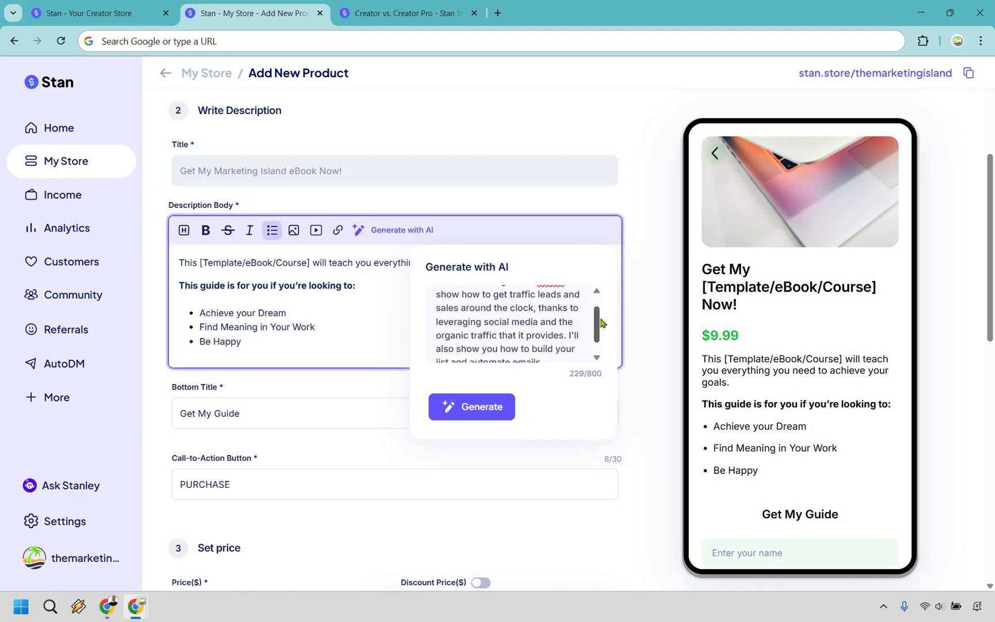
{"action": "scroll", "coordinate": [603, 328], "scroll_direction": "down", "scroll_amount": 2}
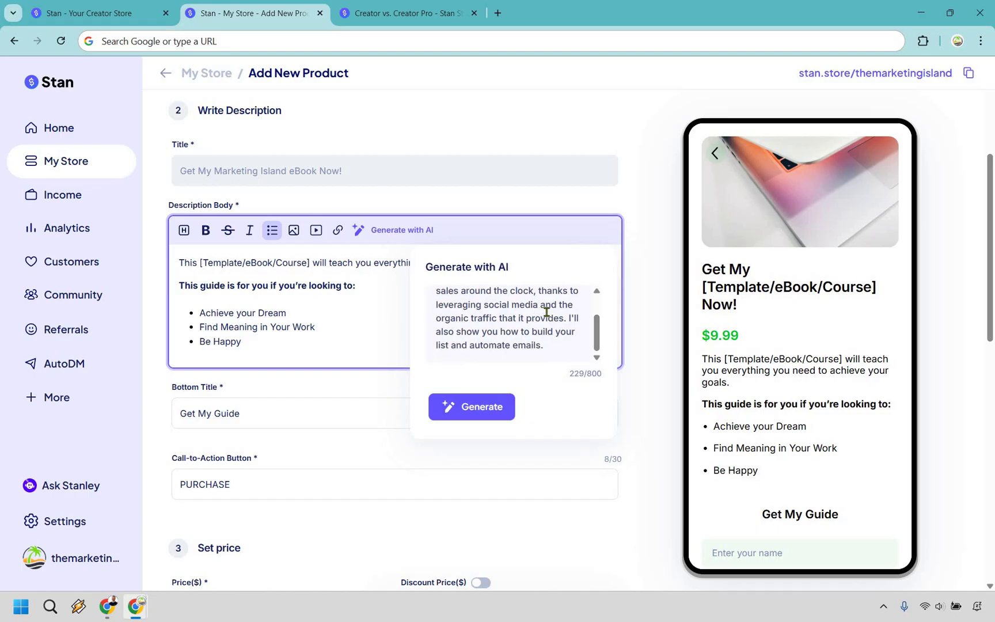
{"action": "left_click", "coordinate": [474, 411]}
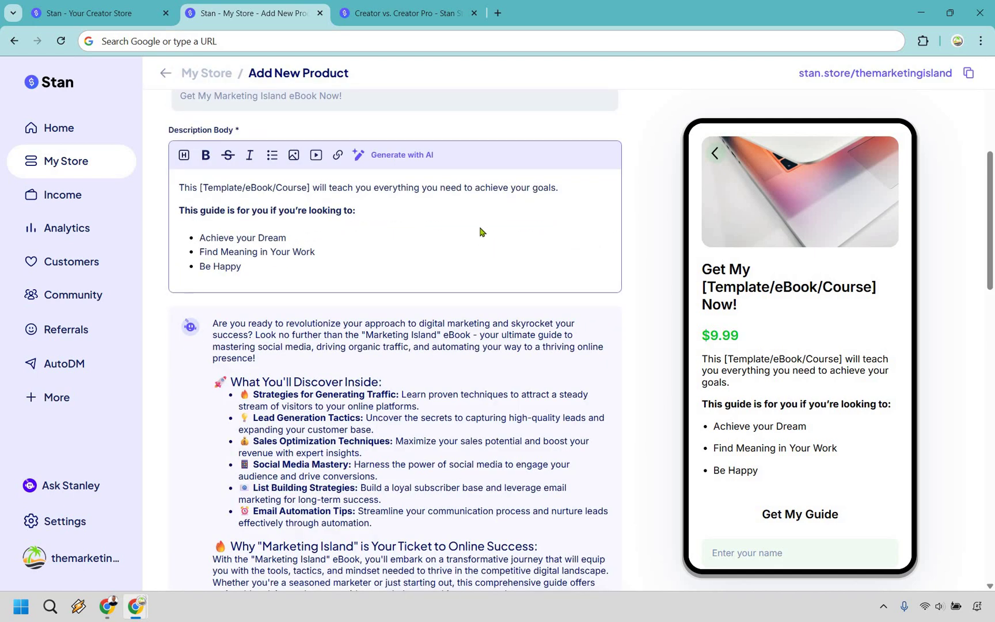
{"action": "scroll", "coordinate": [473, 226], "scroll_direction": "down", "scroll_amount": 1}
{"action": "scroll", "coordinate": [380, 214], "scroll_direction": "down", "scroll_amount": 1}
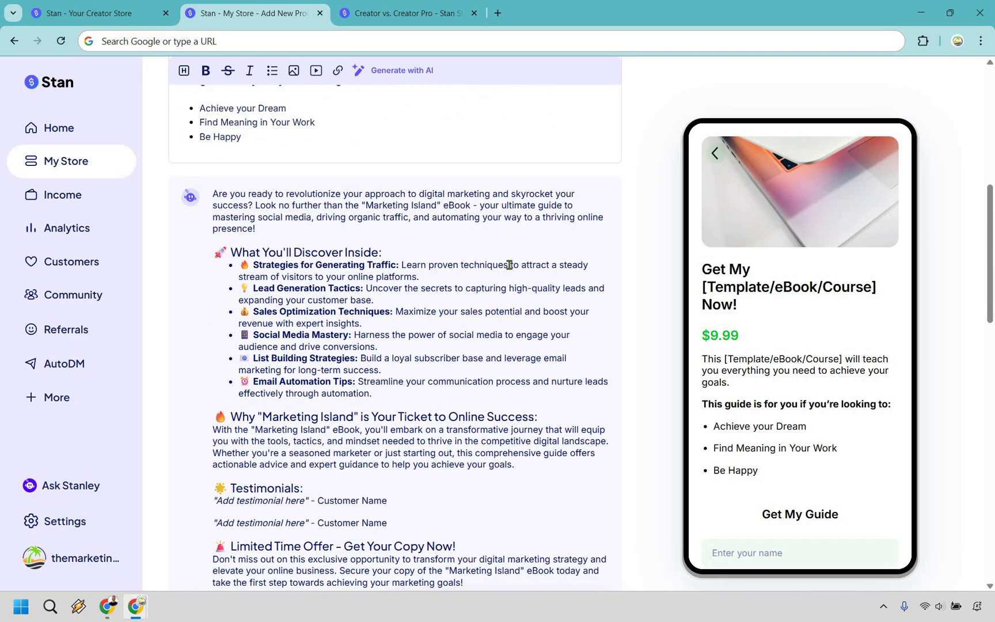
{"action": "scroll", "coordinate": [397, 231], "scroll_direction": "down", "scroll_amount": 1}
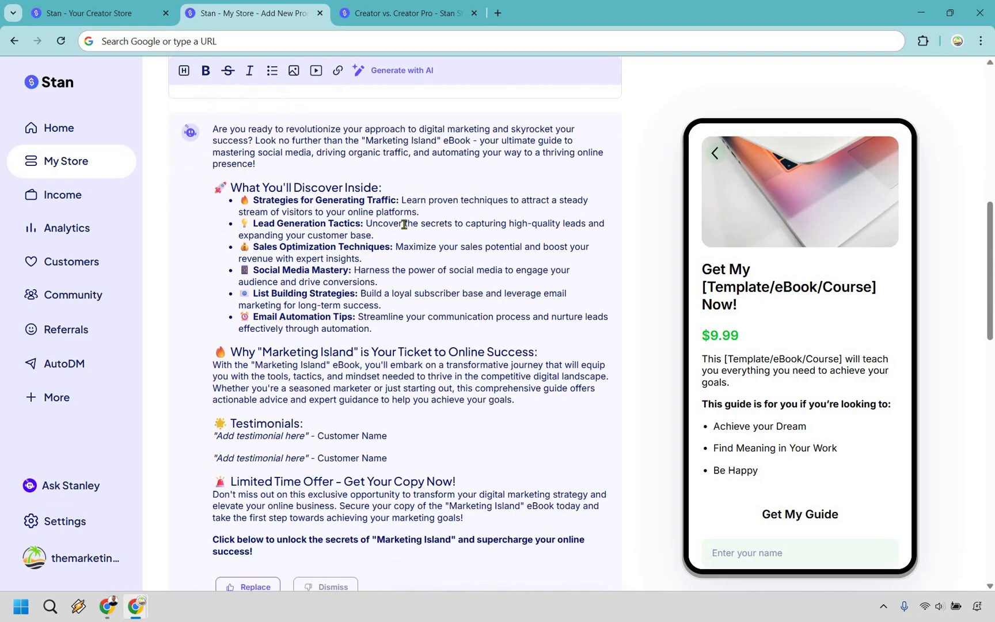
{"action": "scroll", "coordinate": [430, 277], "scroll_direction": "down", "scroll_amount": 1}
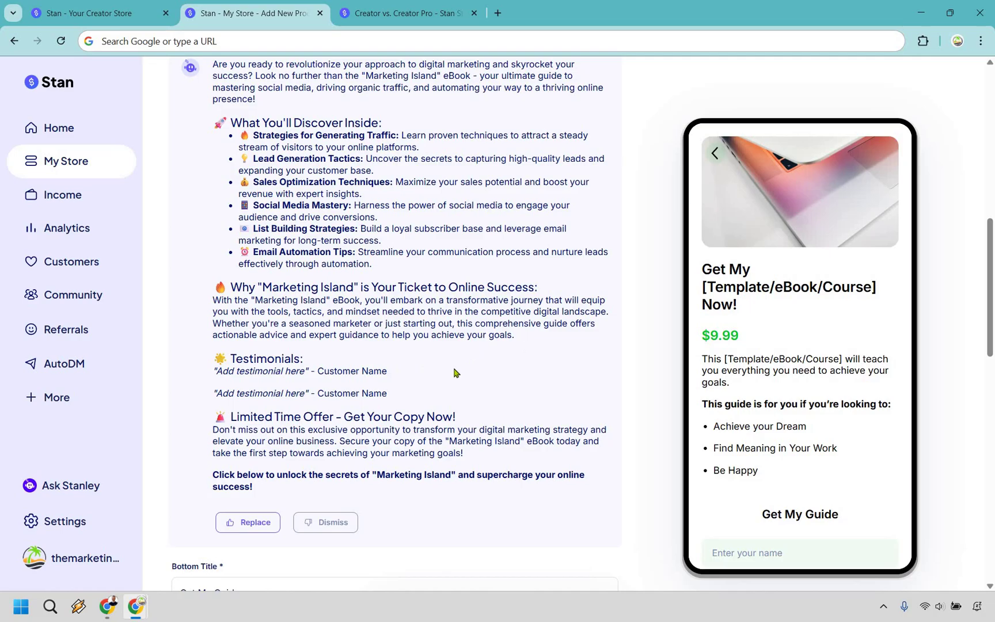
- Replace the description with the AI copy and delete its Testimonials section
{"action": "left_click", "coordinate": [247, 523]}
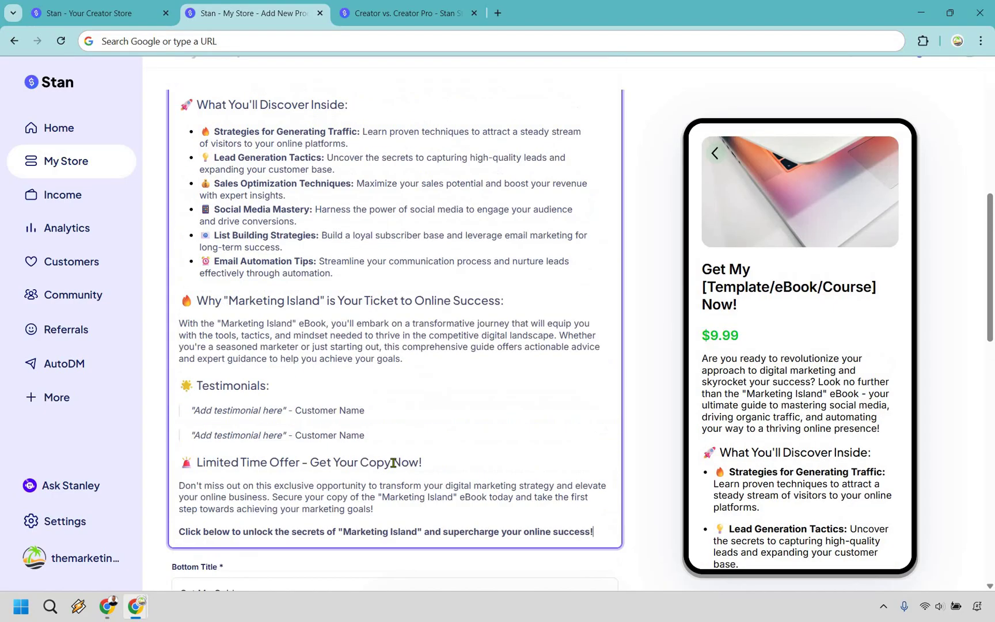
{"action": "left_click_drag", "start_coordinate": [365, 467], "coordinate": [180, 414]}
{"action": "key", "text": "BackSpace"}
{"action": "key", "text": "BackSpace"}
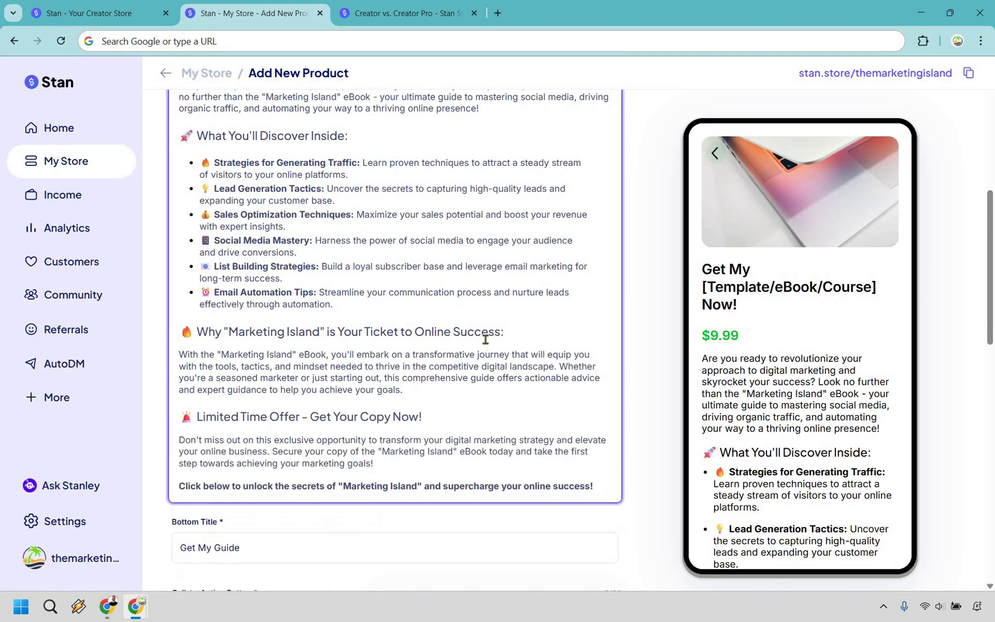
{"action": "scroll", "coordinate": [485, 340], "scroll_direction": "up", "scroll_amount": 1}
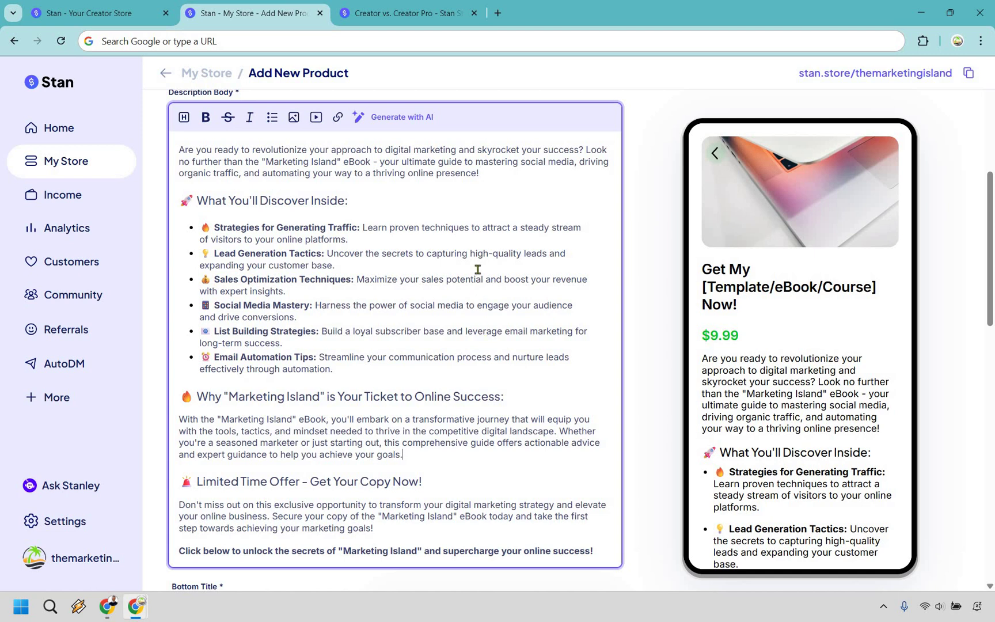
{"action": "scroll", "coordinate": [475, 269], "scroll_direction": "down", "scroll_amount": 6}
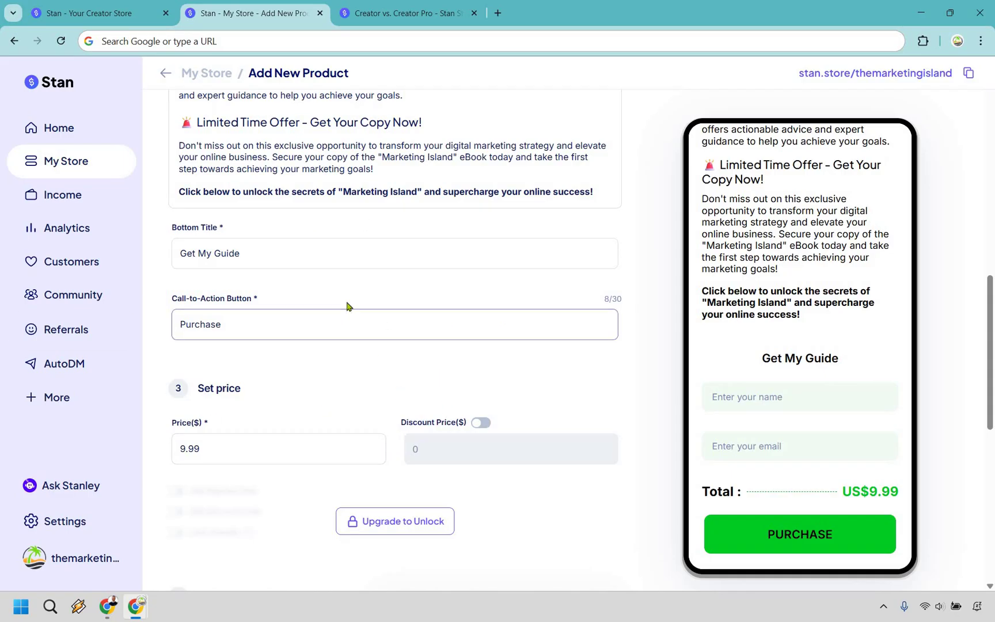
- Set the eBook price to 19.99 and enable a 9.99 discount price
{"action": "scroll", "coordinate": [196, 381], "scroll_direction": "down", "scroll_amount": 1}
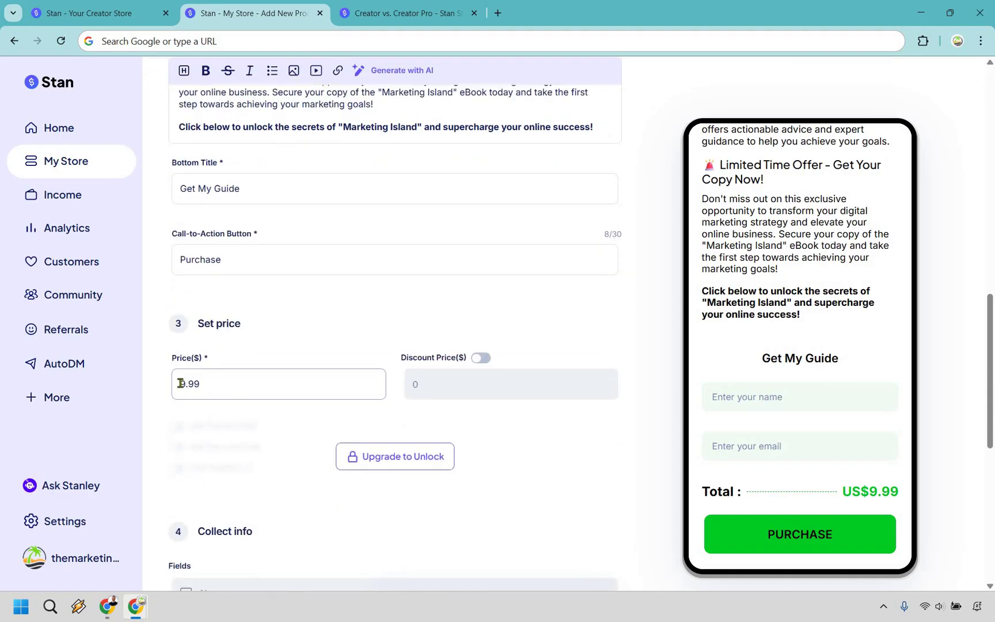
{"action": "left_click", "coordinate": [179, 383]}
{"action": "type", "text": "1"}
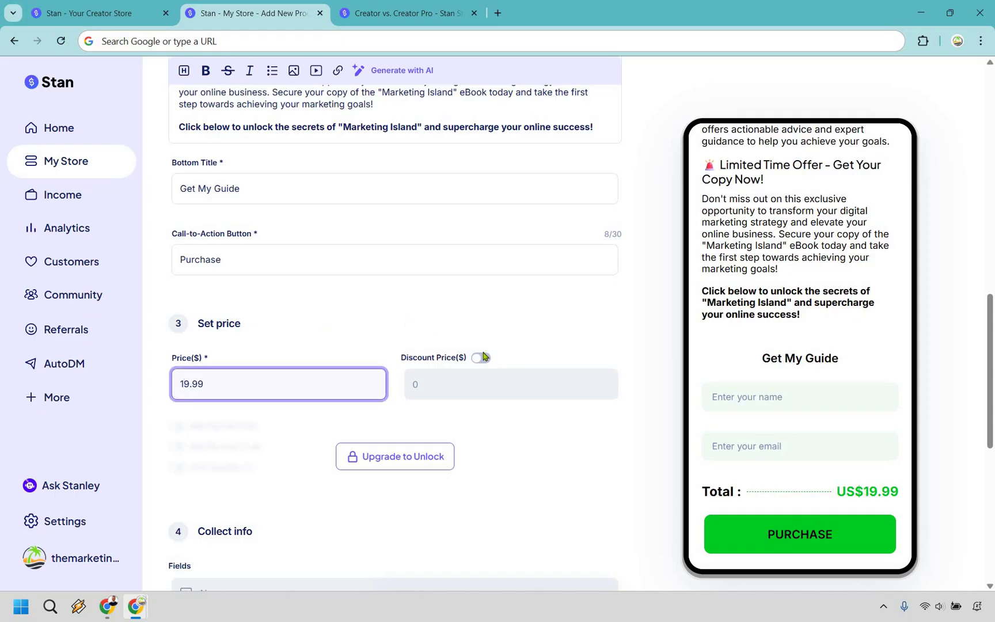
{"action": "left_click", "coordinate": [482, 359]}
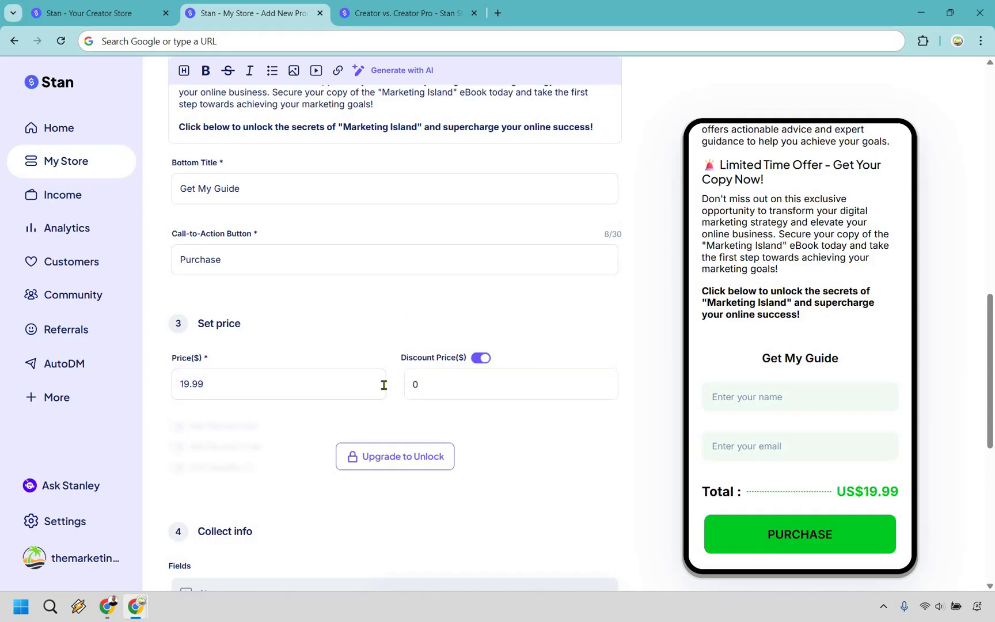
{"action": "left_click", "coordinate": [415, 384]}
{"action": "type", "text": "9.99"}
{"action": "left_click", "coordinate": [836, 448]}
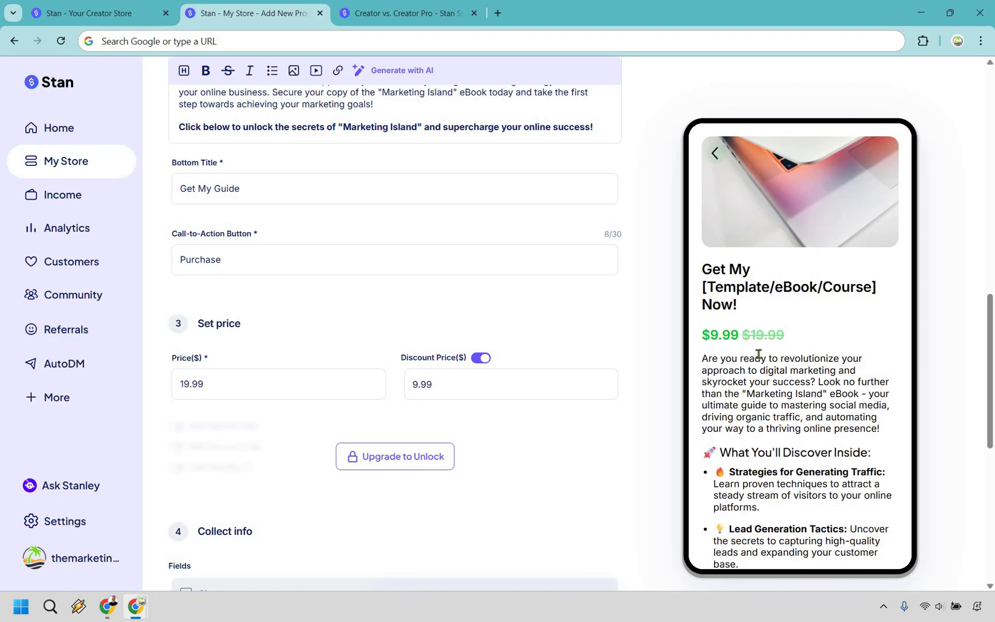
{"action": "double_click", "coordinate": [785, 337]}
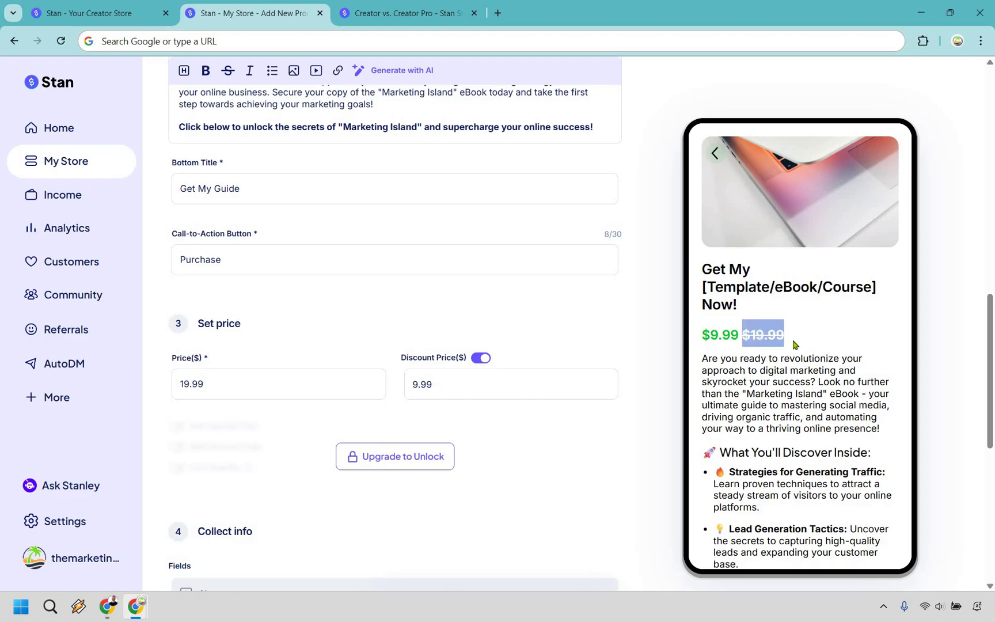
- Deliver the product via Redirect to URL with the Dropbox link, named 'Marketing Island eBook'
{"action": "left_click", "coordinate": [632, 289]}
{"action": "scroll", "coordinate": [591, 275], "scroll_direction": "down", "scroll_amount": 5}
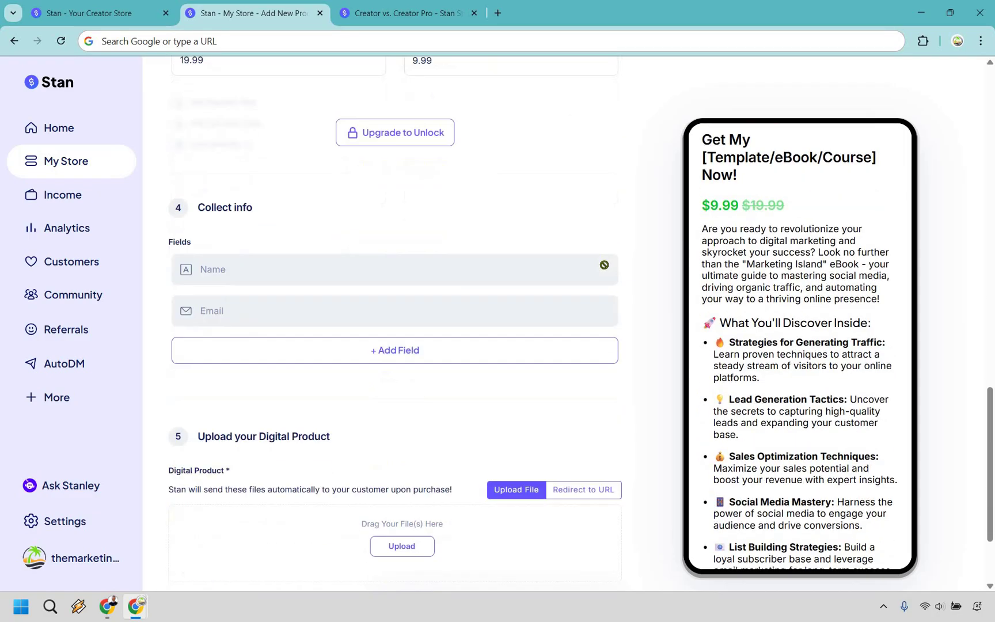
{"action": "scroll", "coordinate": [451, 348], "scroll_direction": "down", "scroll_amount": 1}
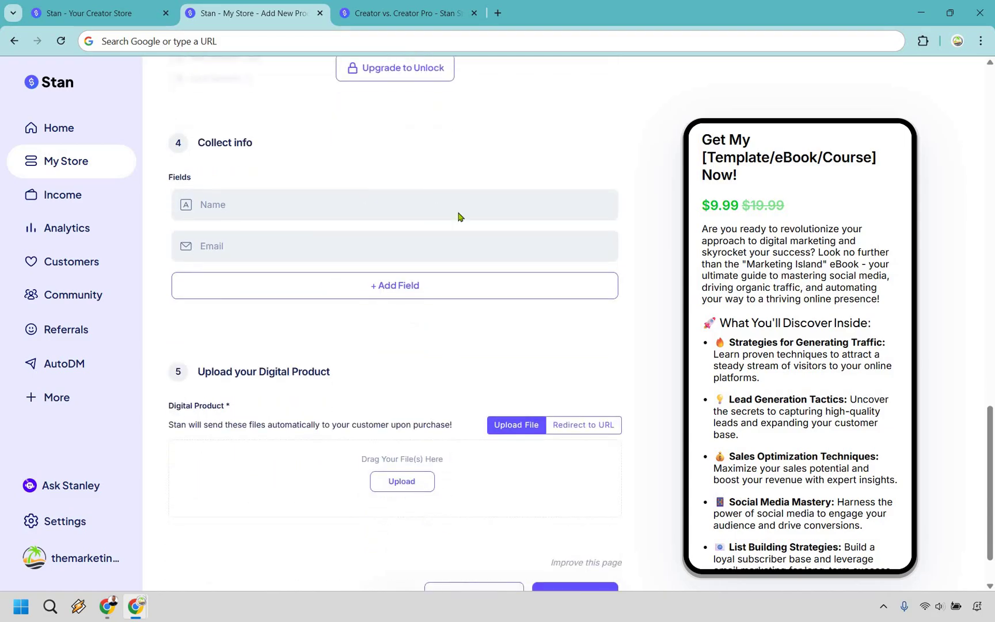
{"action": "scroll", "coordinate": [439, 291], "scroll_direction": "down", "scroll_amount": 1}
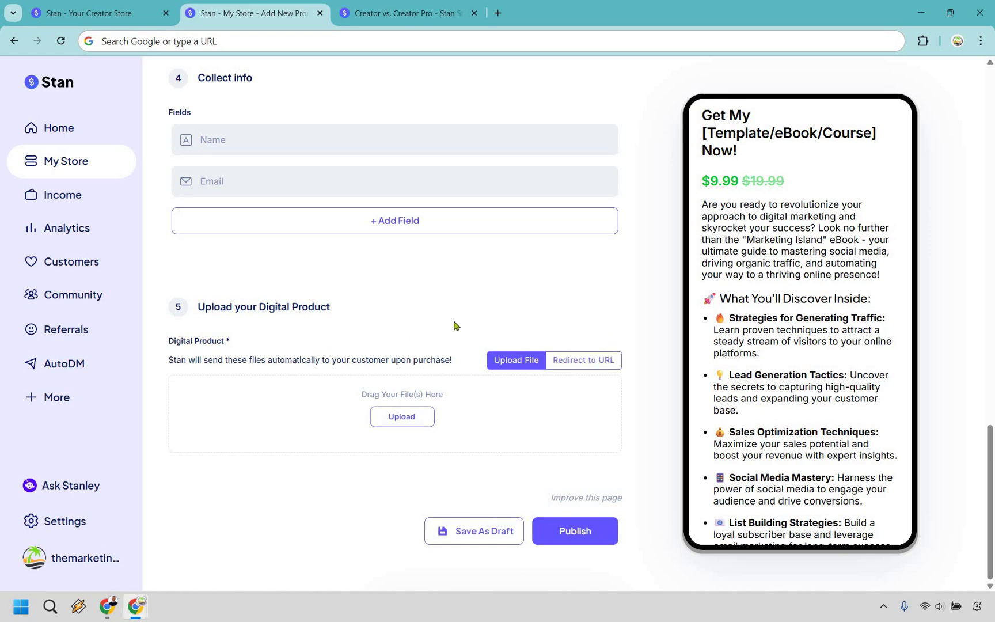
{"action": "left_click", "coordinate": [589, 355]}
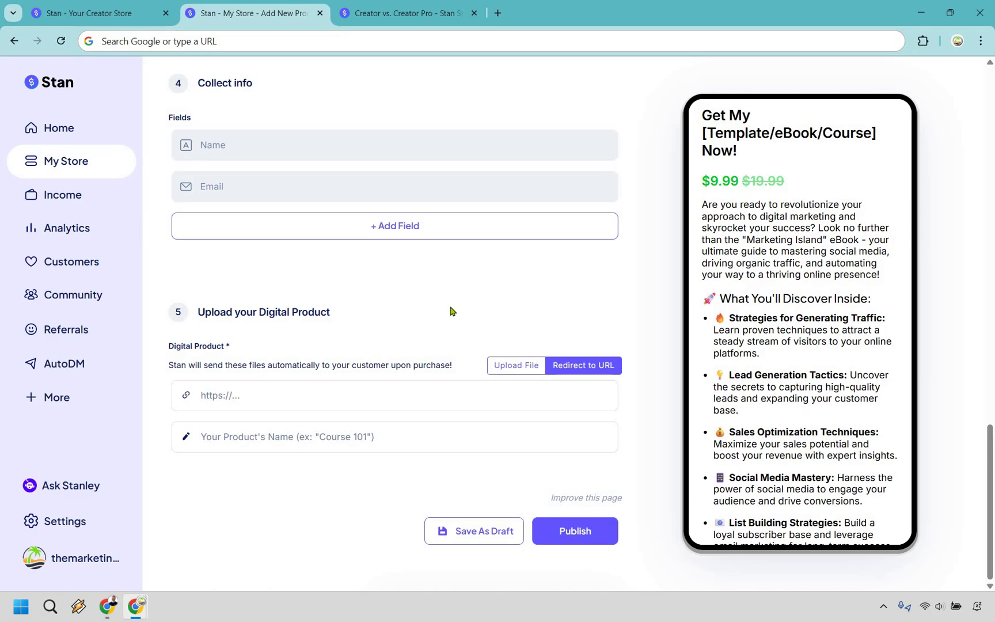
{"action": "left_click", "coordinate": [289, 388]}
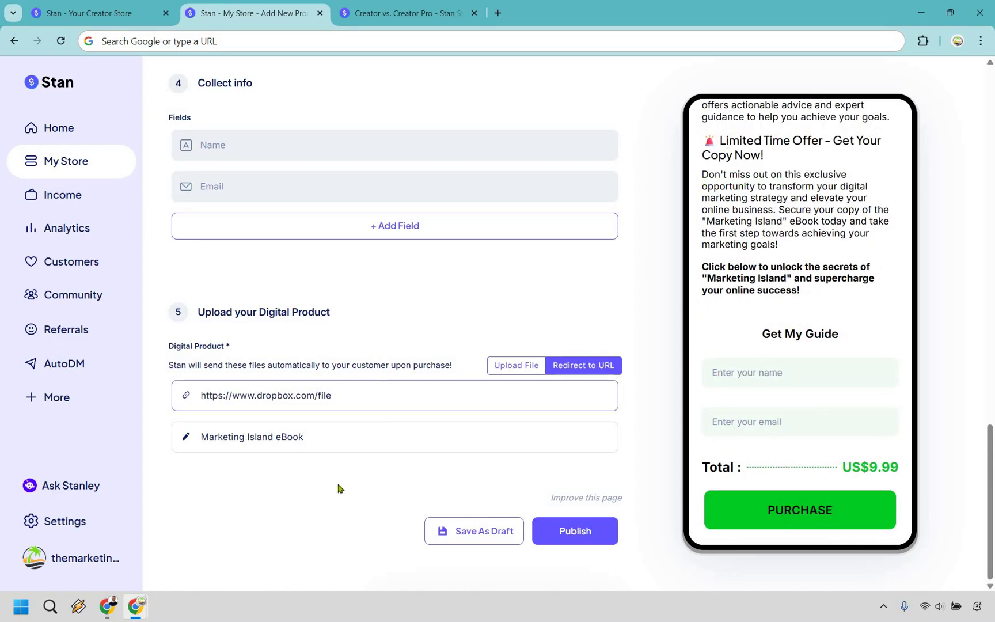
- Save the eBook as a draft and review its Confirmation Email under Options
{"action": "left_click", "coordinate": [461, 530]}
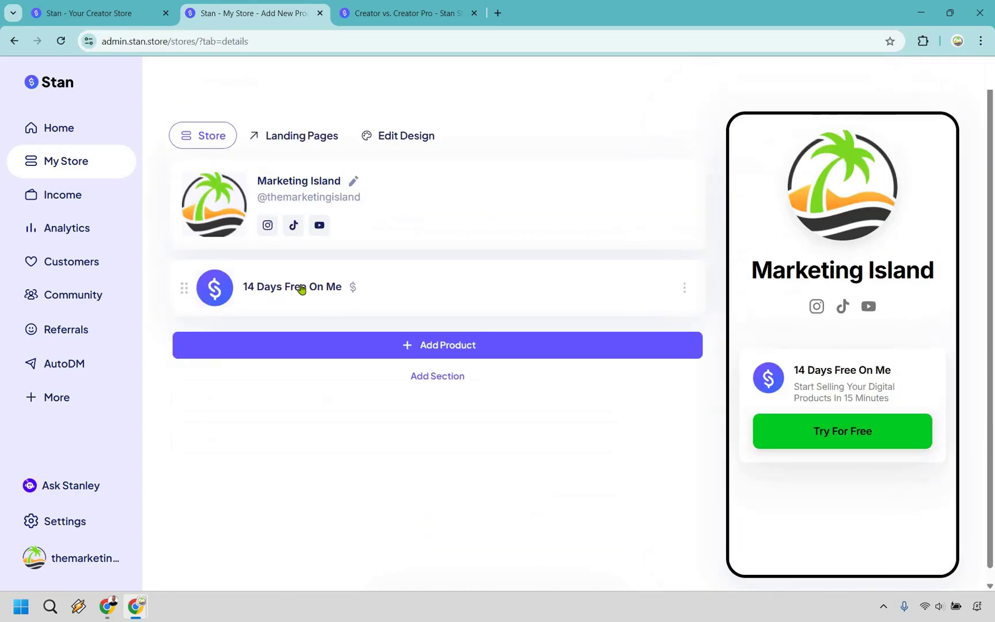
{"action": "left_click", "coordinate": [304, 348]}
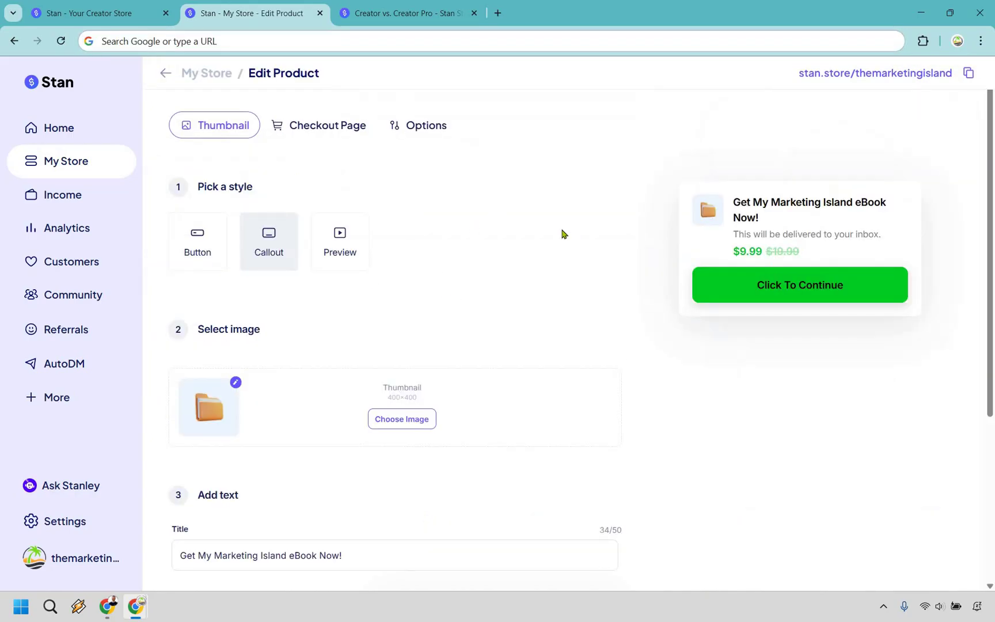
{"action": "left_click", "coordinate": [413, 128]}
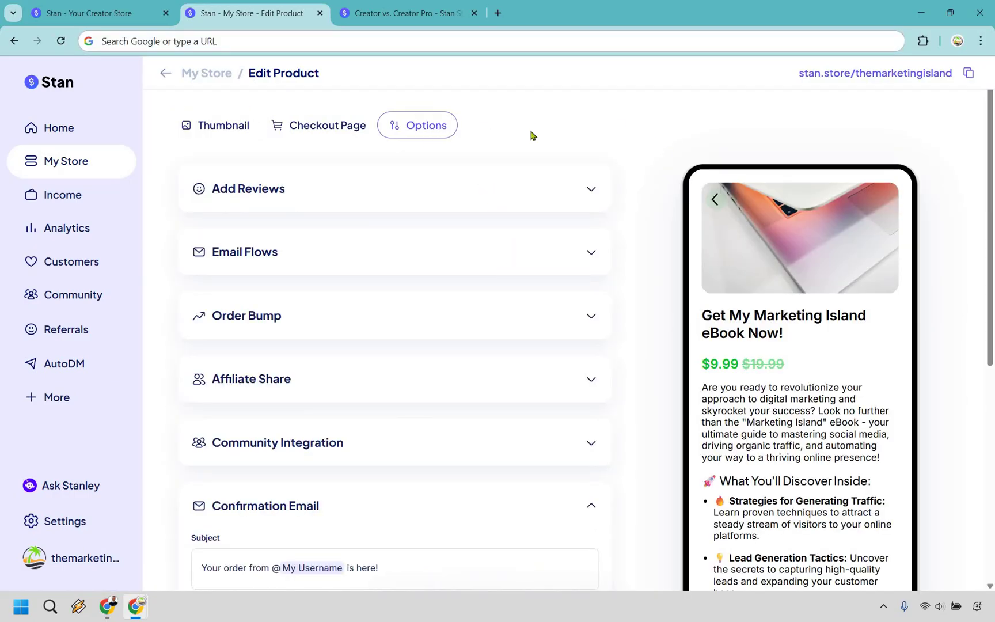
{"action": "scroll", "coordinate": [628, 193], "scroll_direction": "down", "scroll_amount": 4}
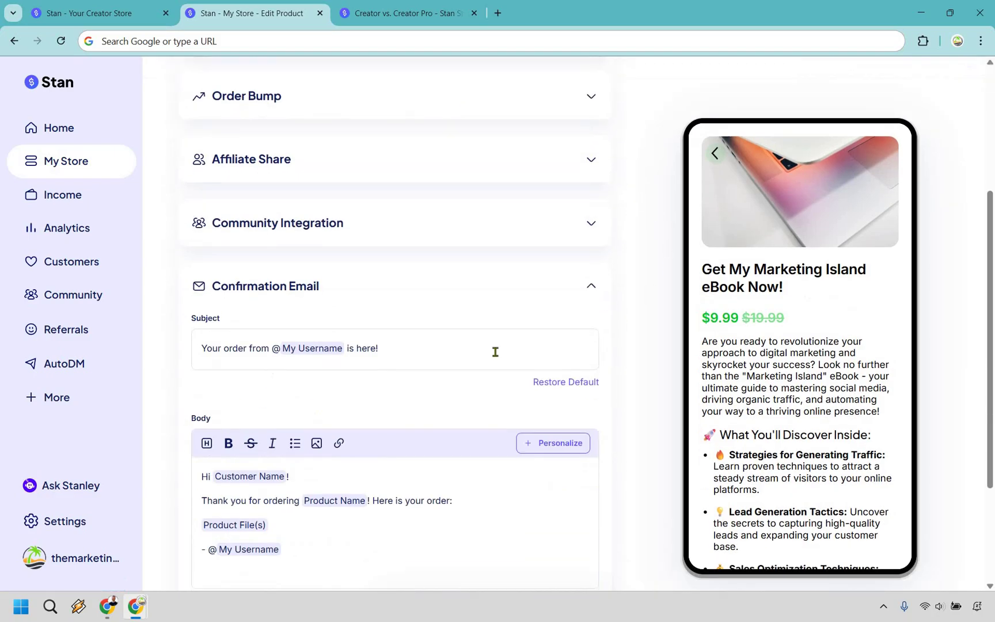
{"action": "scroll", "coordinate": [496, 351], "scroll_direction": "down", "scroll_amount": 3}
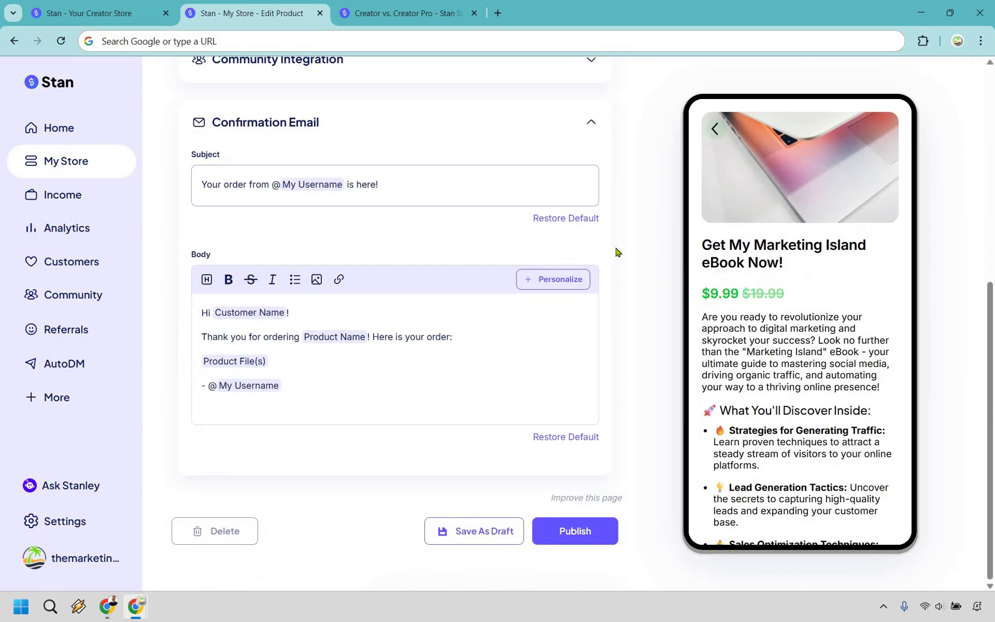
{"action": "left_click", "coordinate": [534, 351]}
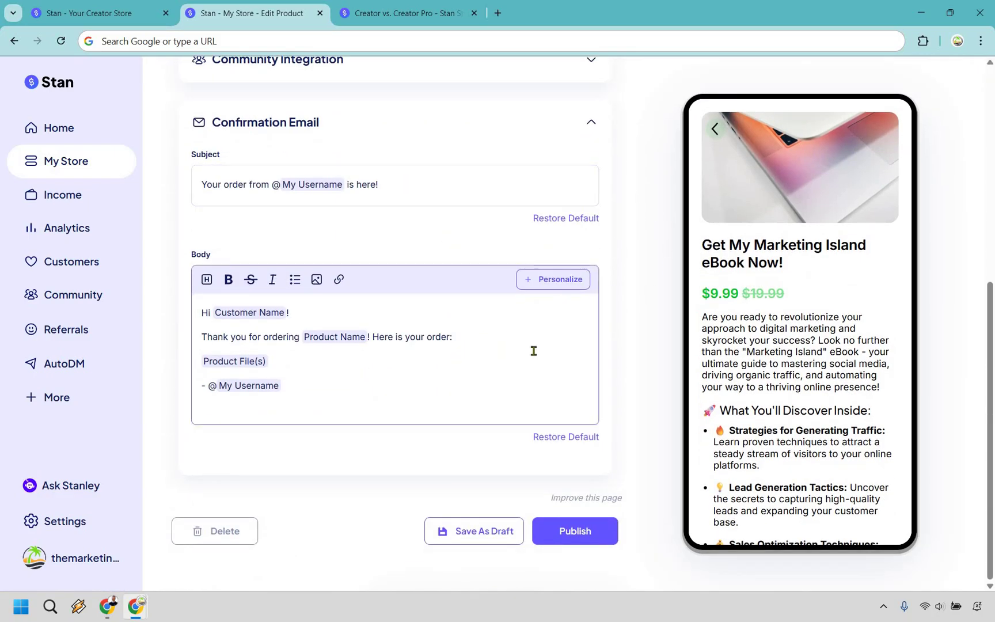
{"action": "left_click", "coordinate": [215, 309]}
- Drag the Marketing Island eBook above 14 Days Free On Me in My Store
{"action": "left_click", "coordinate": [73, 163]}
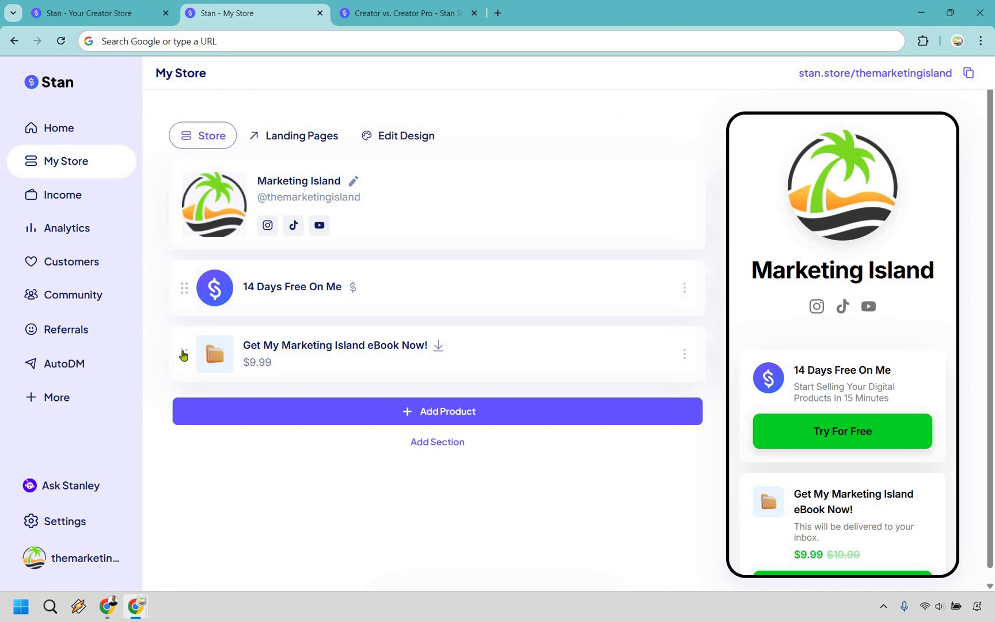
{"action": "left_click_drag", "start_coordinate": [183, 357], "coordinate": [291, 281]}
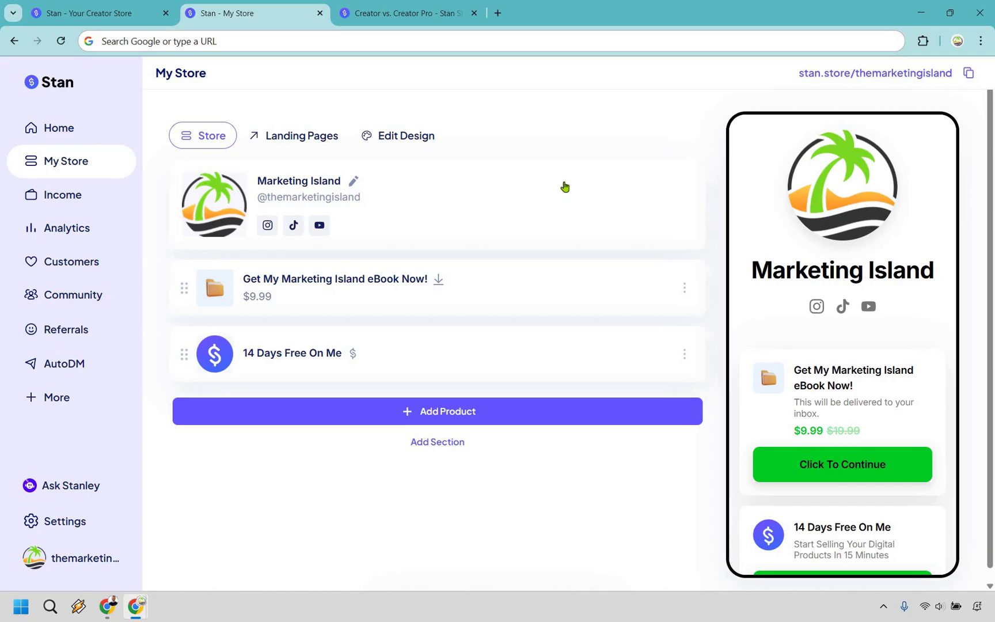
{"action": "left_click", "coordinate": [517, 413]}
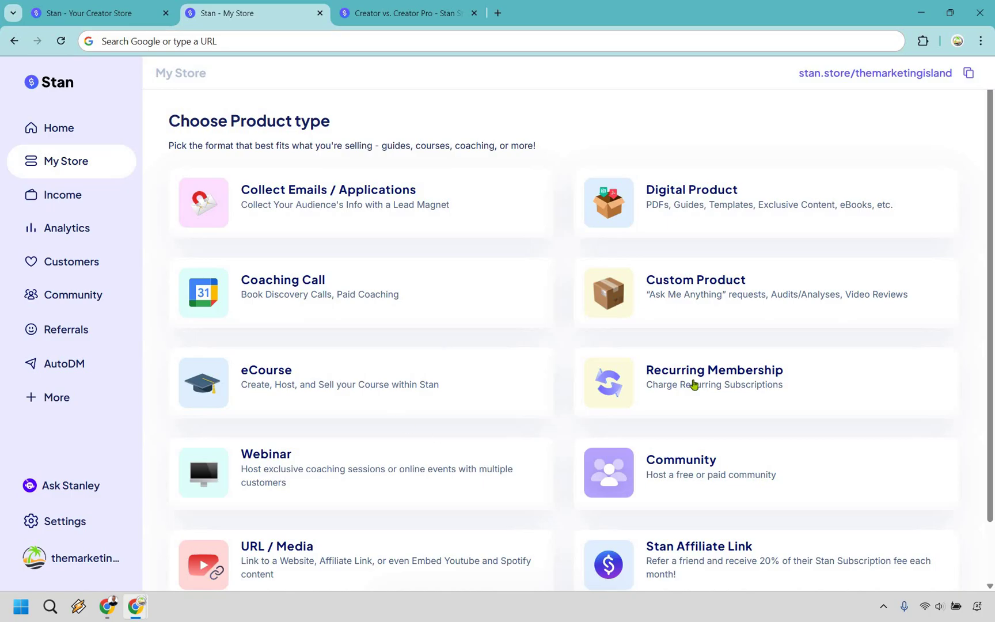
- Start a new product of the Community type
{"action": "left_click", "coordinate": [847, 473]}
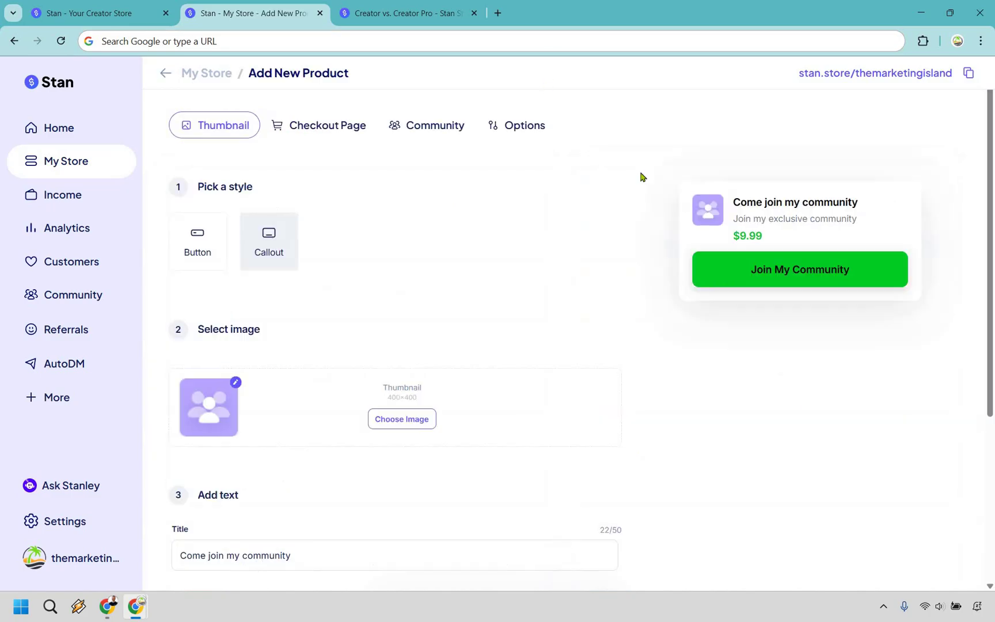
{"action": "scroll", "coordinate": [642, 178], "scroll_direction": "down", "scroll_amount": 4}
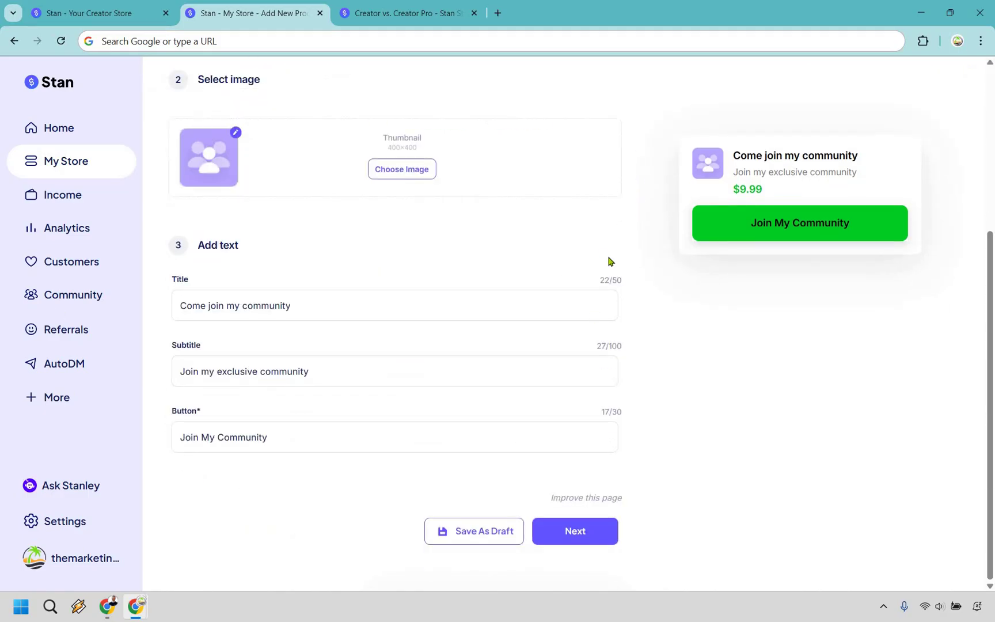
{"action": "scroll", "coordinate": [719, 173], "scroll_direction": "up", "scroll_amount": 4}
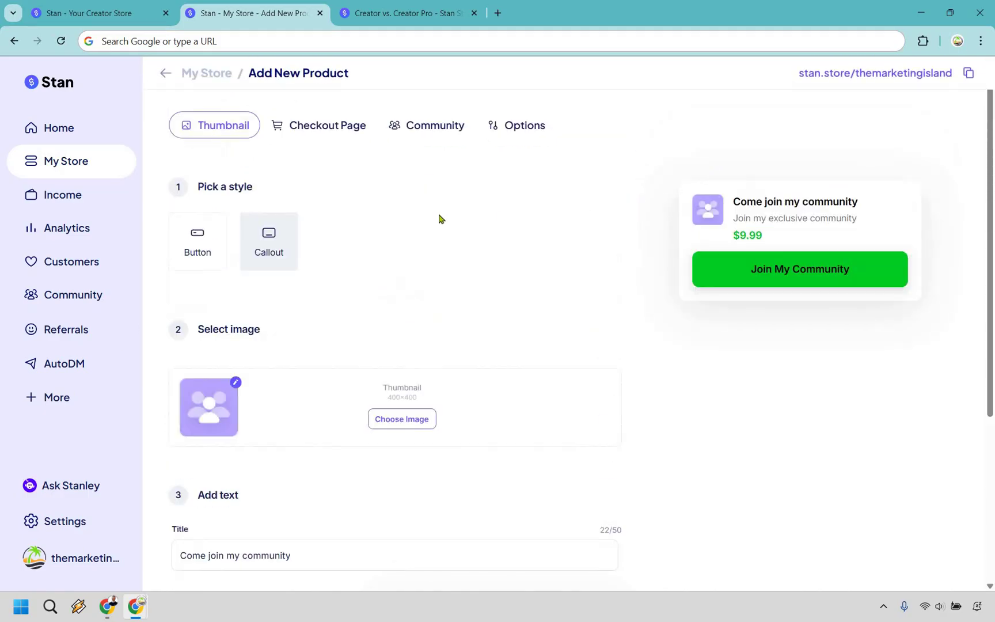
- Review the community product's checkout page, then its community step linked to Marketing Community
{"action": "left_click", "coordinate": [321, 126]}
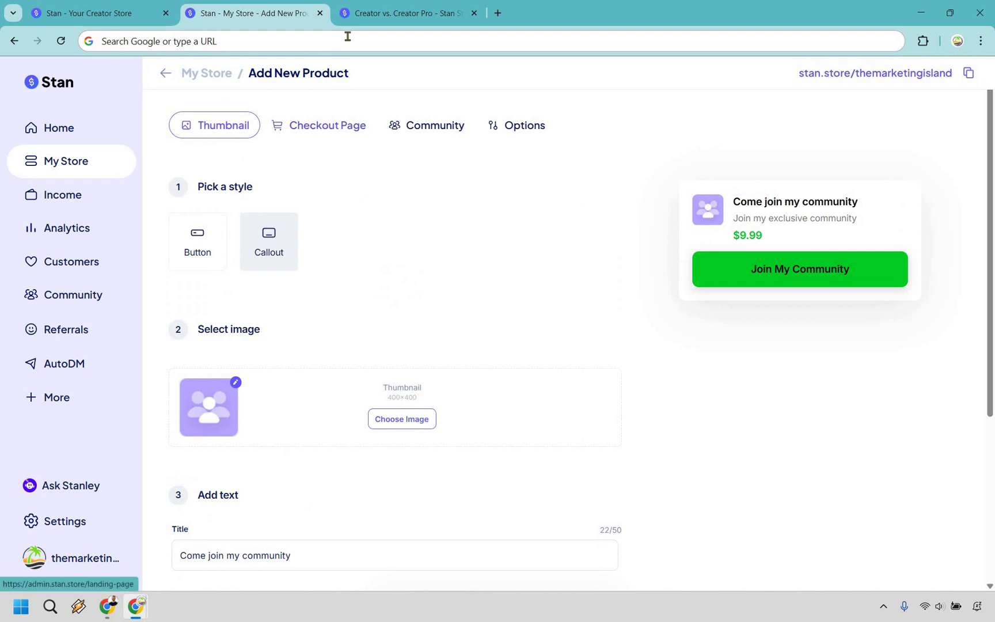
{"action": "scroll", "coordinate": [350, 323], "scroll_direction": "down", "scroll_amount": 3}
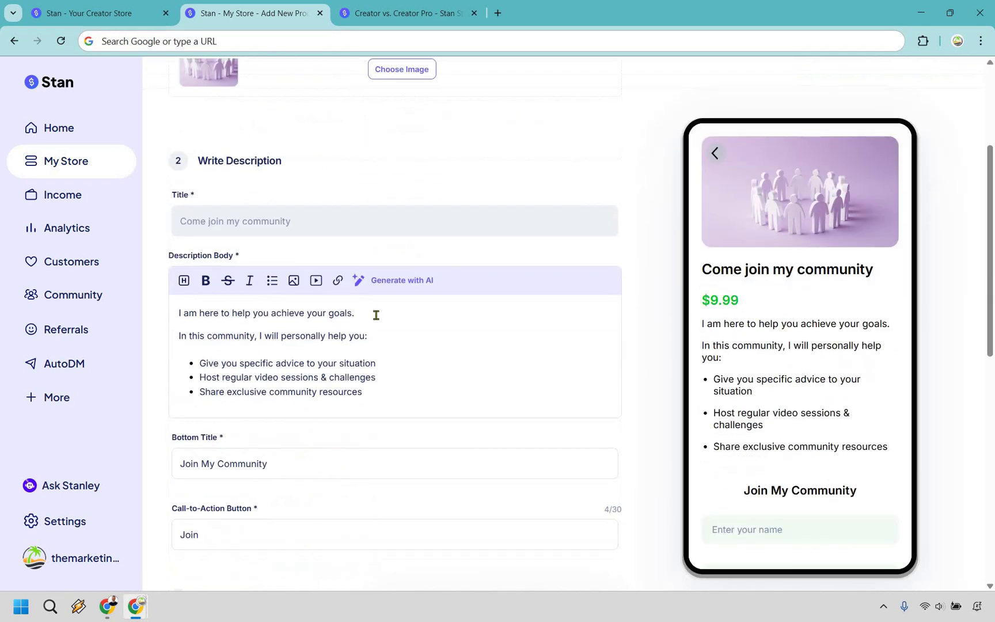
{"action": "scroll", "coordinate": [289, 244], "scroll_direction": "down", "scroll_amount": 6}
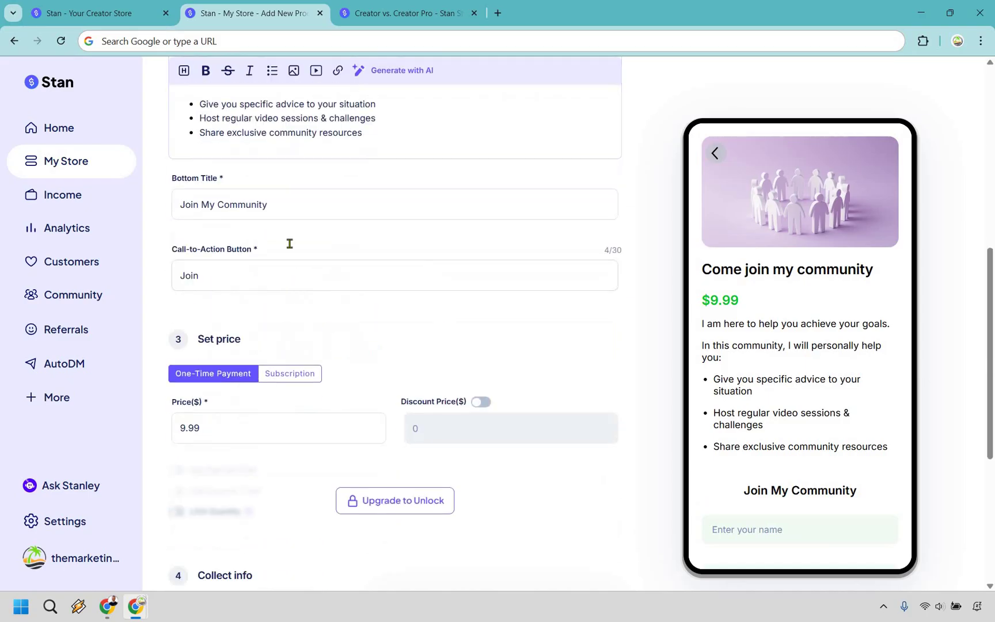
{"action": "scroll", "coordinate": [529, 337], "scroll_direction": "down", "scroll_amount": 2}
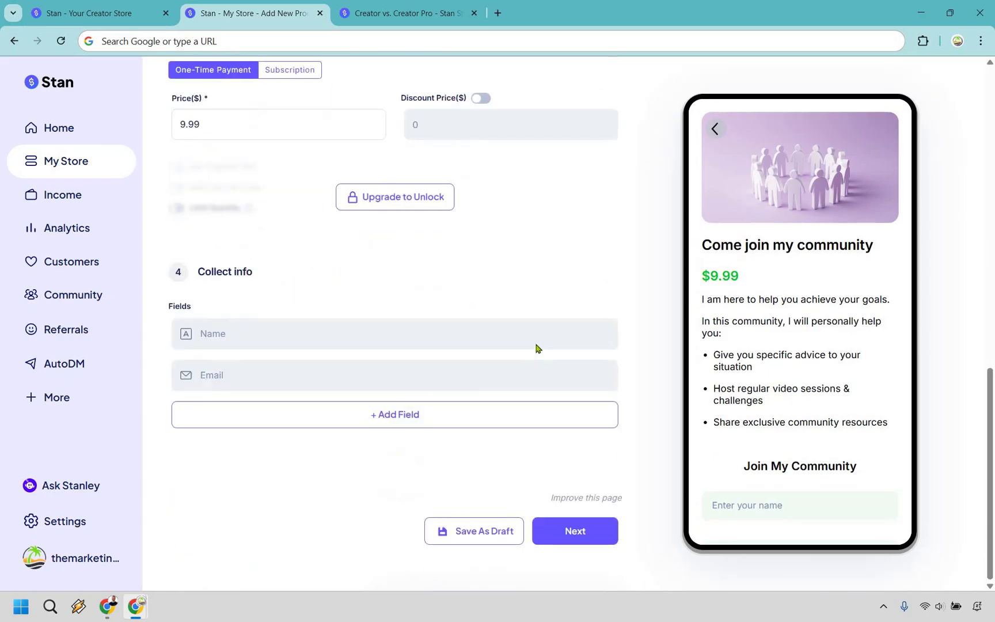
{"action": "scroll", "coordinate": [535, 305], "scroll_direction": "up", "scroll_amount": 10}
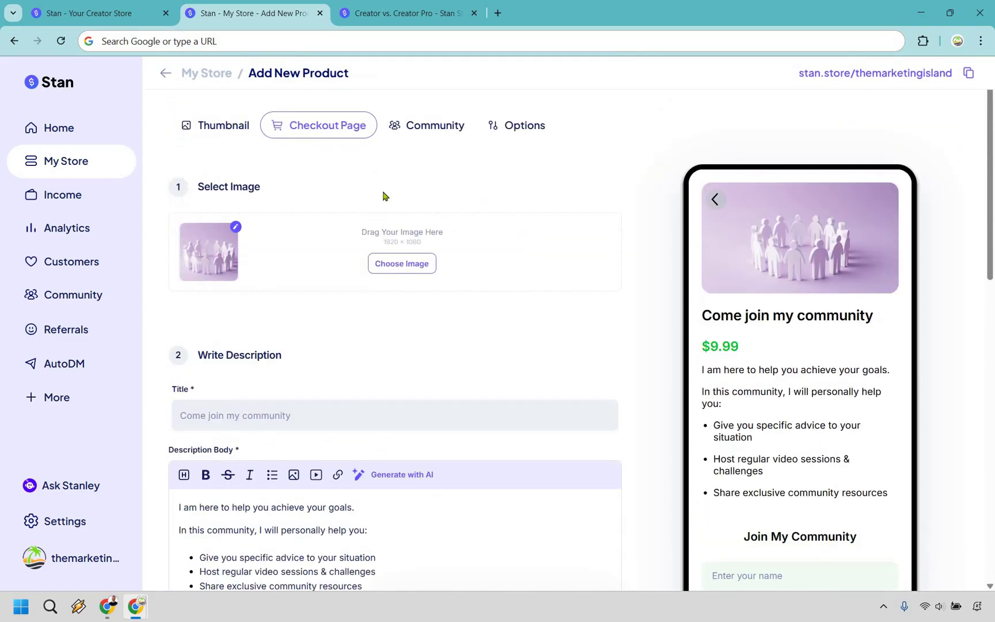
{"action": "left_click", "coordinate": [426, 125]}
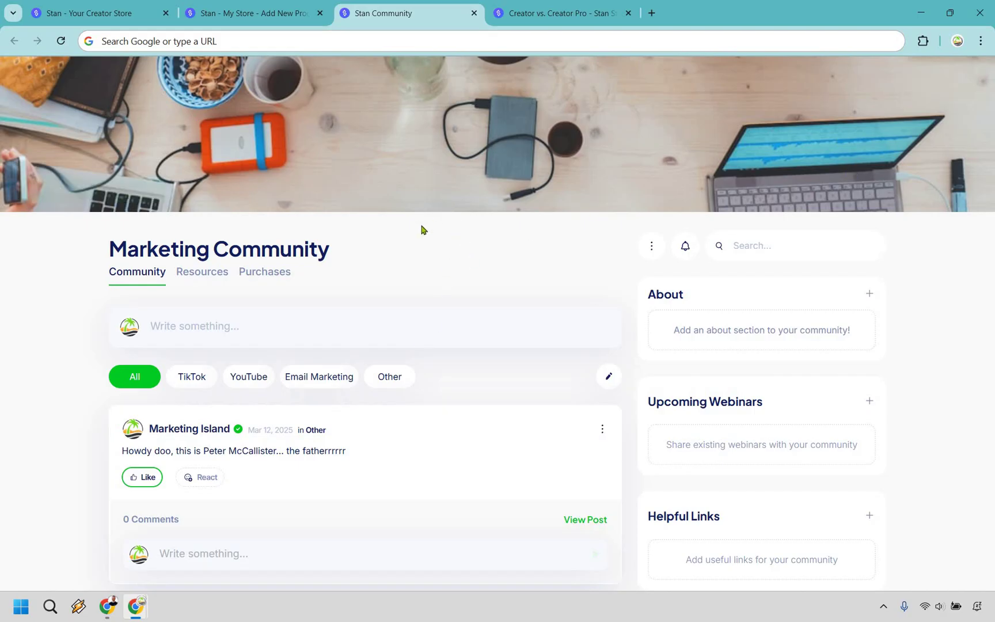
- Browse the Marketing Community page, with one post and an empty About section, then close its tab
{"action": "scroll", "coordinate": [120, 192], "scroll_direction": "down", "scroll_amount": 1}
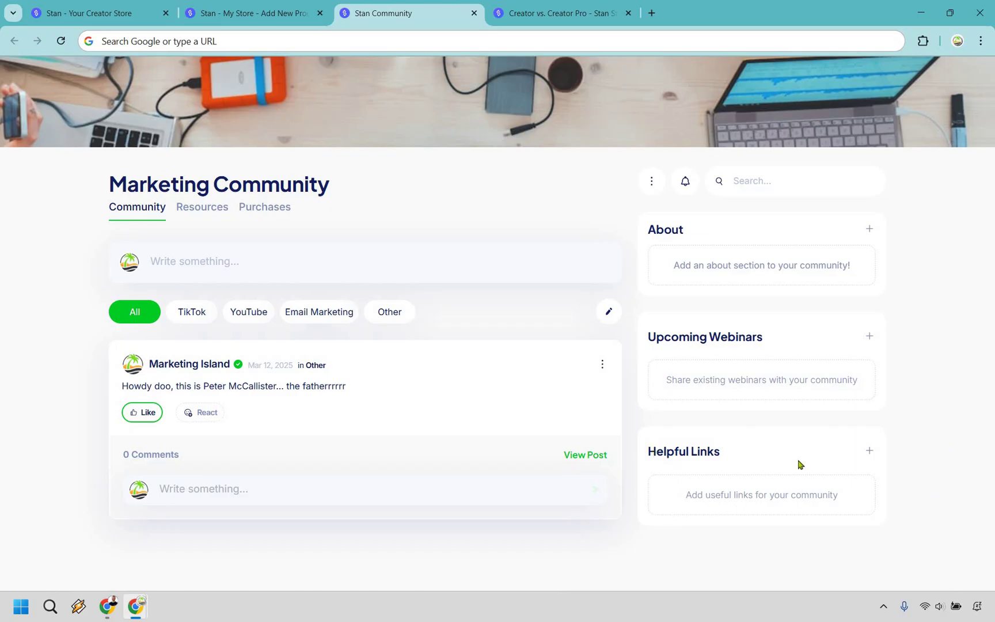
{"action": "scroll", "coordinate": [948, 382], "scroll_direction": "up", "scroll_amount": 1}
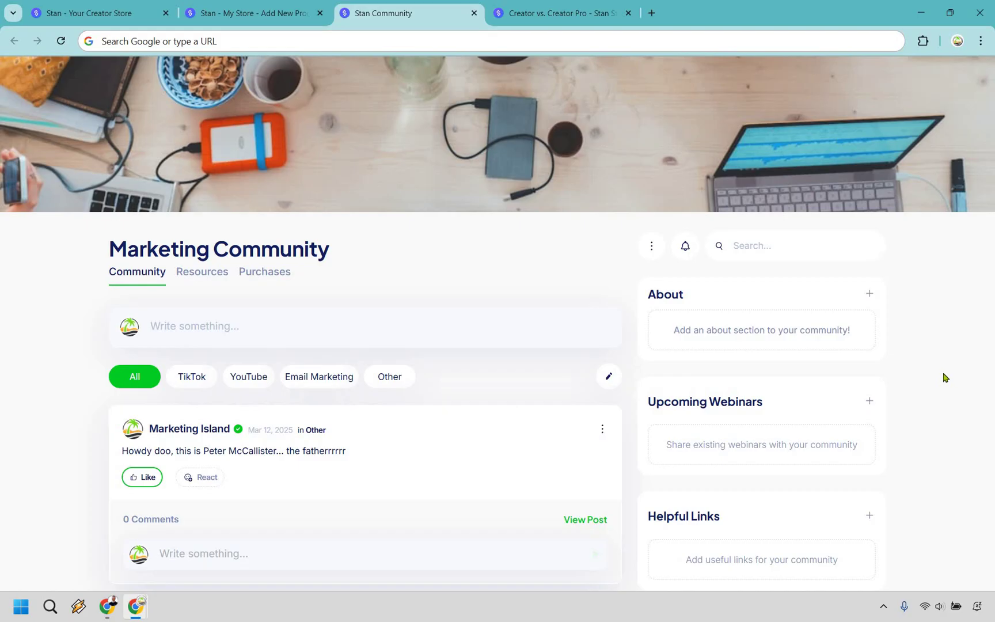
{"action": "middle_click", "coordinate": [344, 7]}
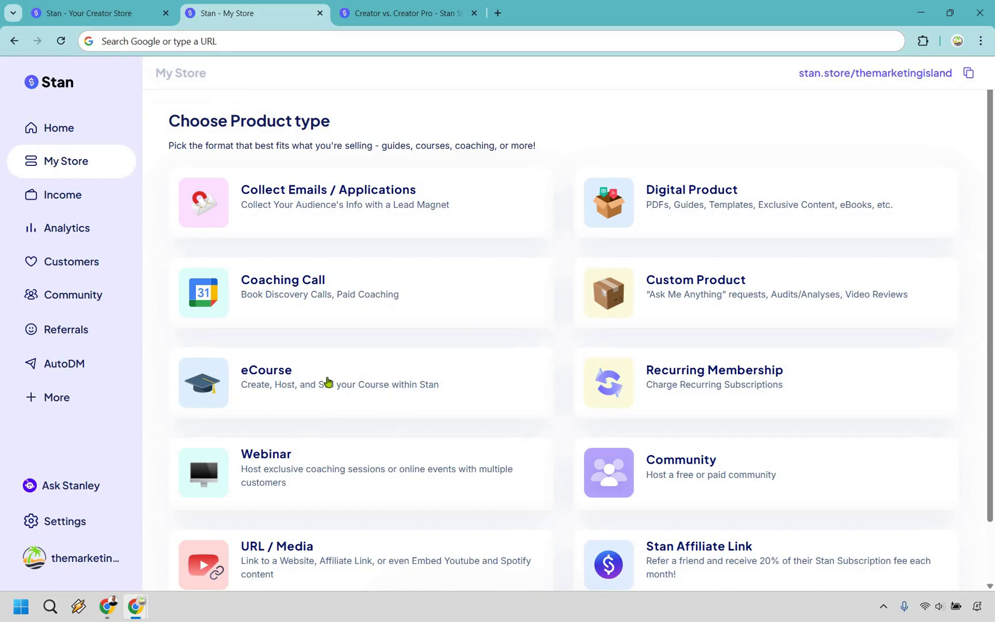
- Create the 'My 12-week Program' eCourse and review Modules 1–3 with their lessons
{"action": "left_click", "coordinate": [383, 374]}
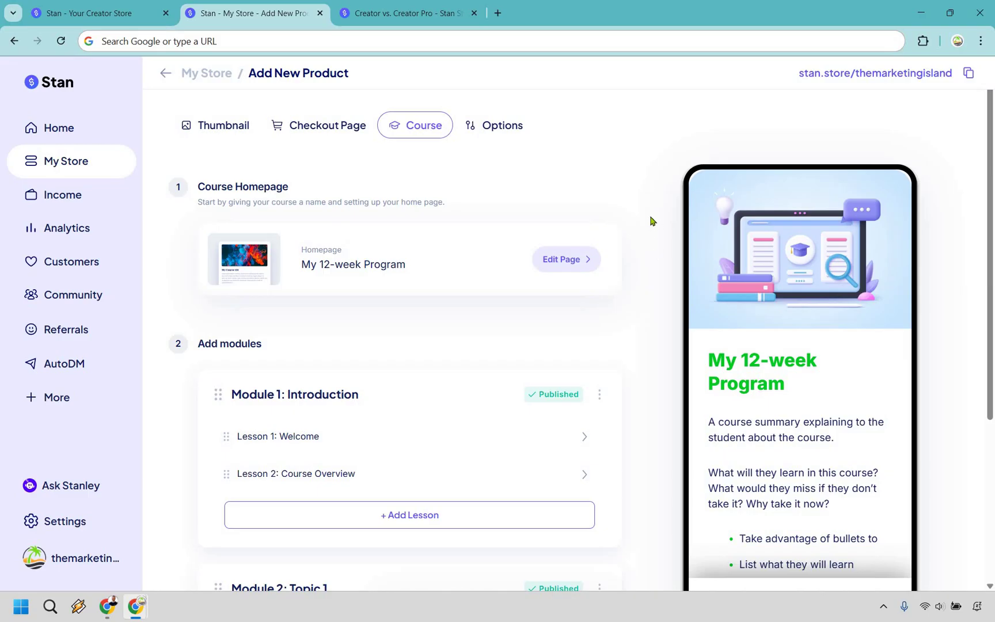
{"action": "scroll", "coordinate": [653, 200], "scroll_direction": "down", "scroll_amount": 3}
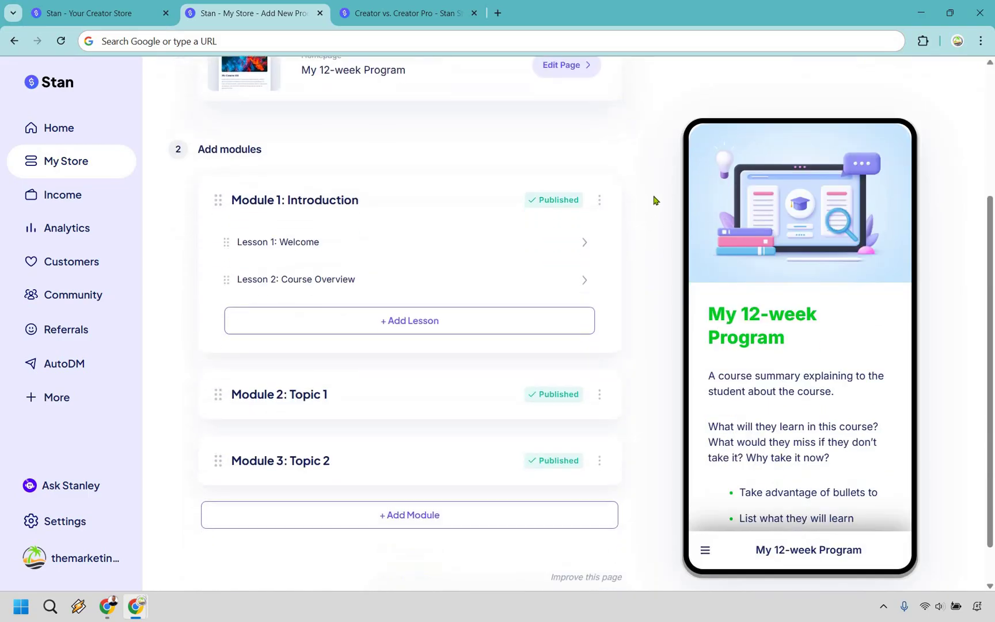
{"action": "left_click", "coordinate": [536, 512]}
{"action": "scroll", "coordinate": [633, 293], "scroll_direction": "down", "scroll_amount": 2}
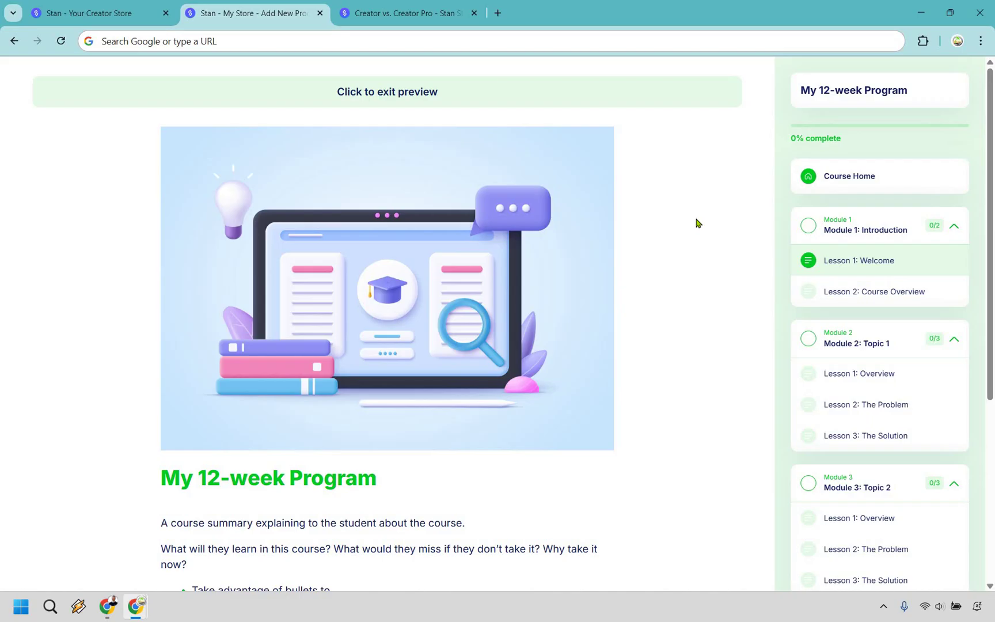
{"action": "scroll", "coordinate": [697, 223], "scroll_direction": "down", "scroll_amount": 5}
{"action": "scroll", "coordinate": [697, 223], "scroll_direction": "up", "scroll_amount": 5}
- Open the store's design editor and try the Nightview, Material and Spotlight themes
{"action": "left_click", "coordinate": [15, 41]}
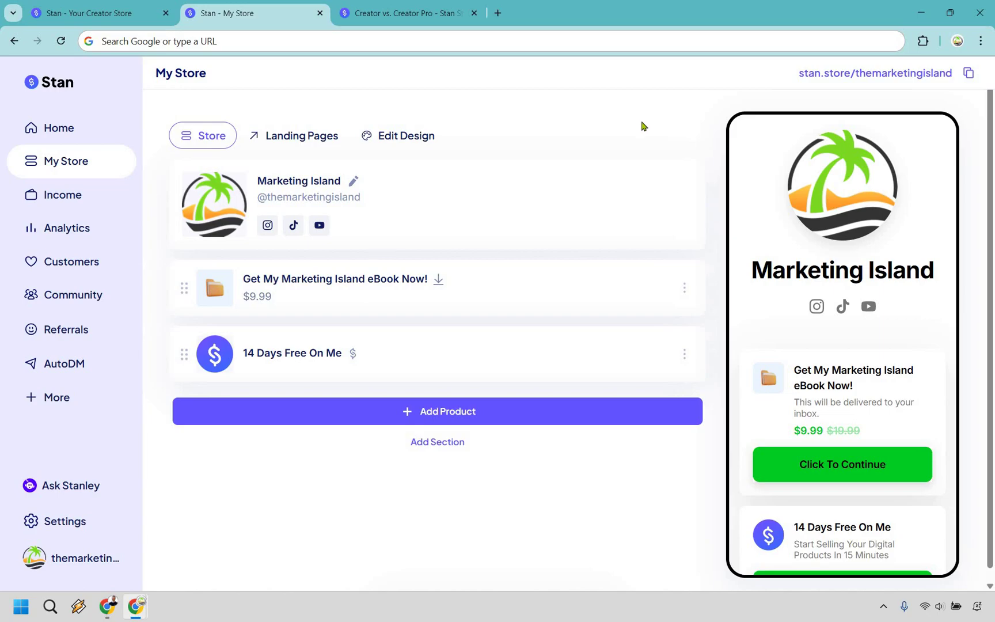
{"action": "left_click", "coordinate": [421, 138]}
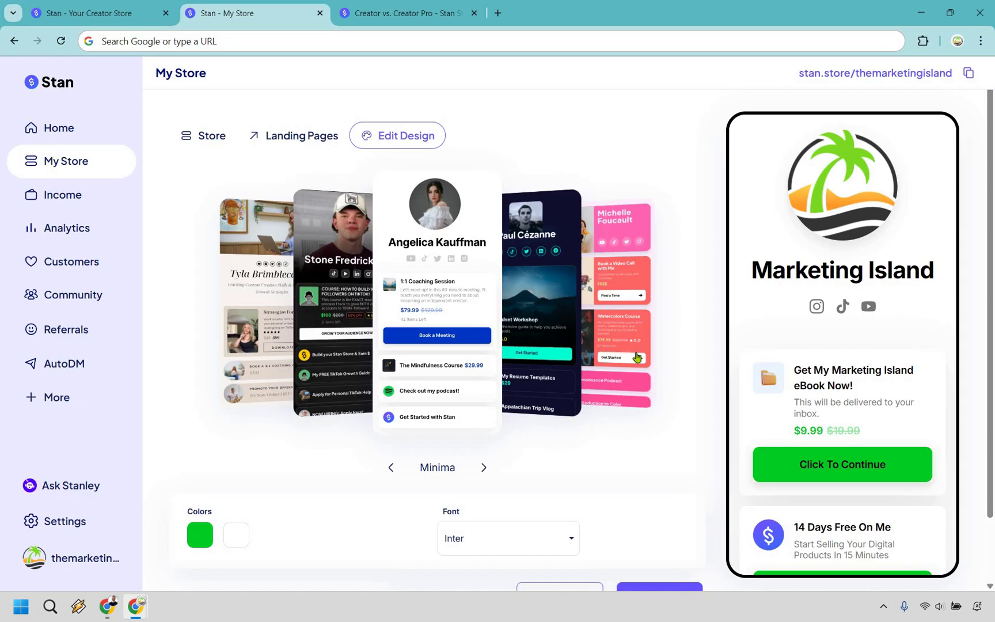
{"action": "left_click", "coordinate": [483, 469]}
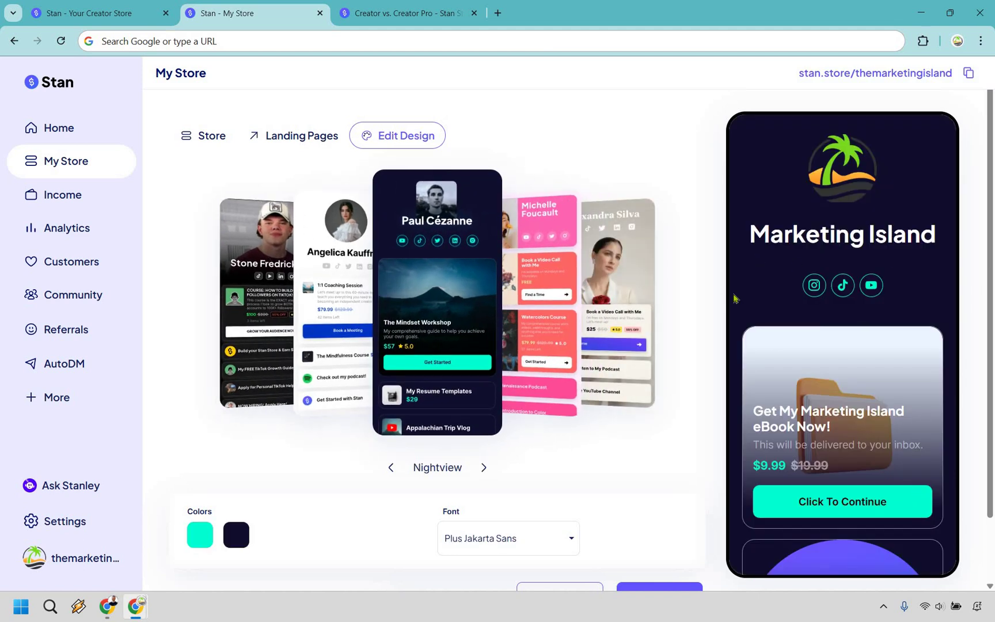
{"action": "left_click", "coordinate": [484, 469]}
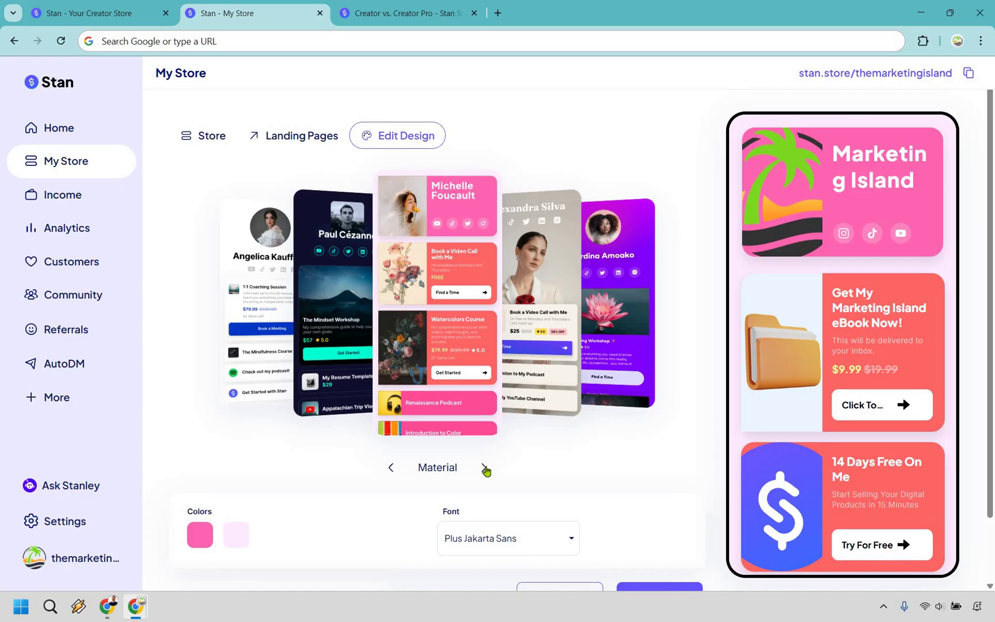
{"action": "left_click", "coordinate": [485, 468]}
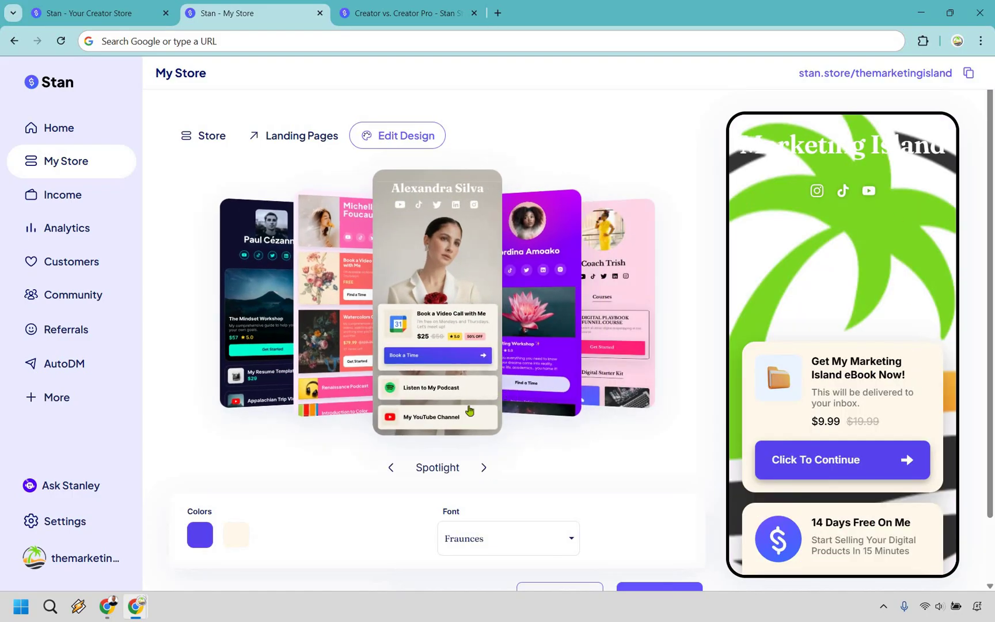
- Cycle through Eclipse, Coach Trish, Stan Classic and Moderno, ending back on Minima
{"action": "left_click", "coordinate": [484, 469]}
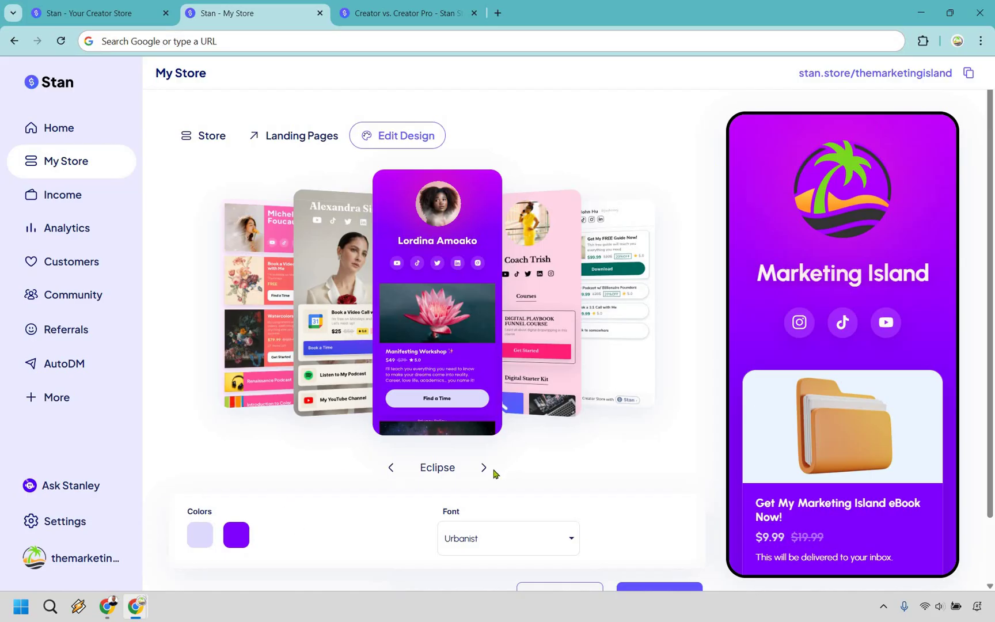
{"action": "left_click", "coordinate": [483, 469]}
{"action": "left_click", "coordinate": [483, 468]}
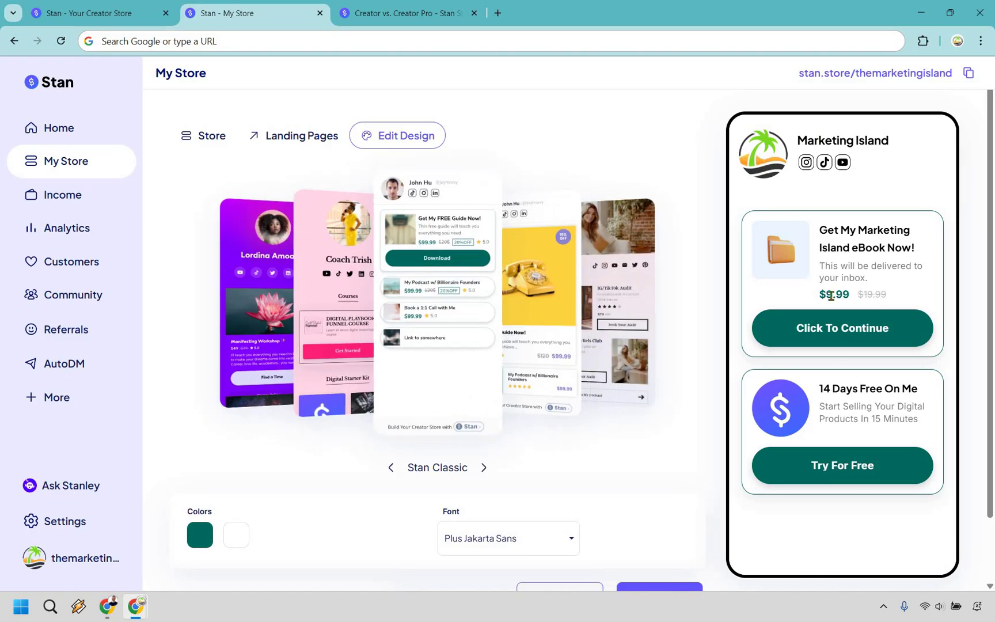
{"action": "left_click", "coordinate": [486, 470]}
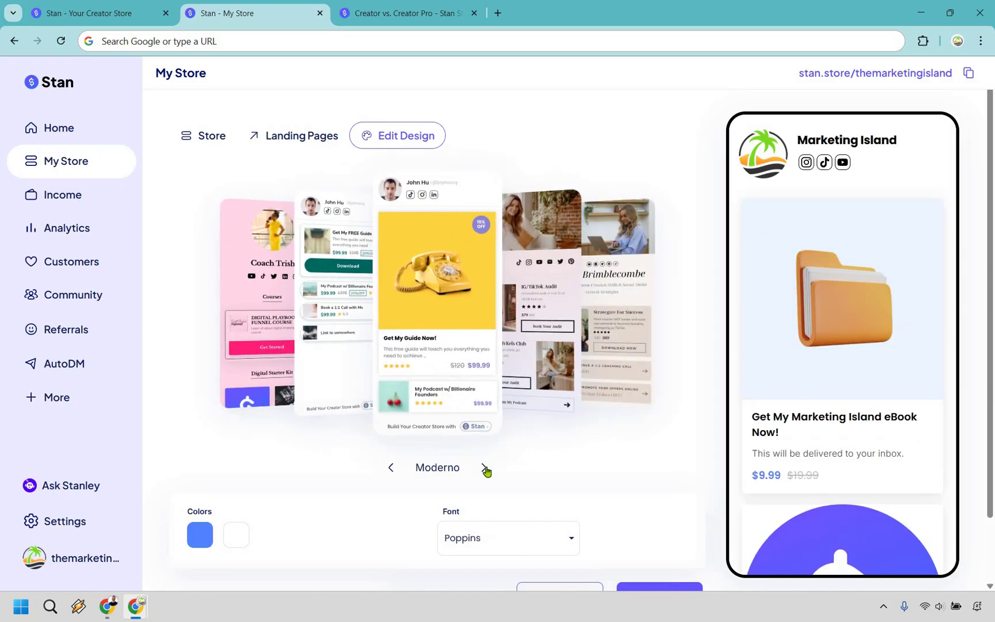
{"action": "left_click", "coordinate": [485, 469]}
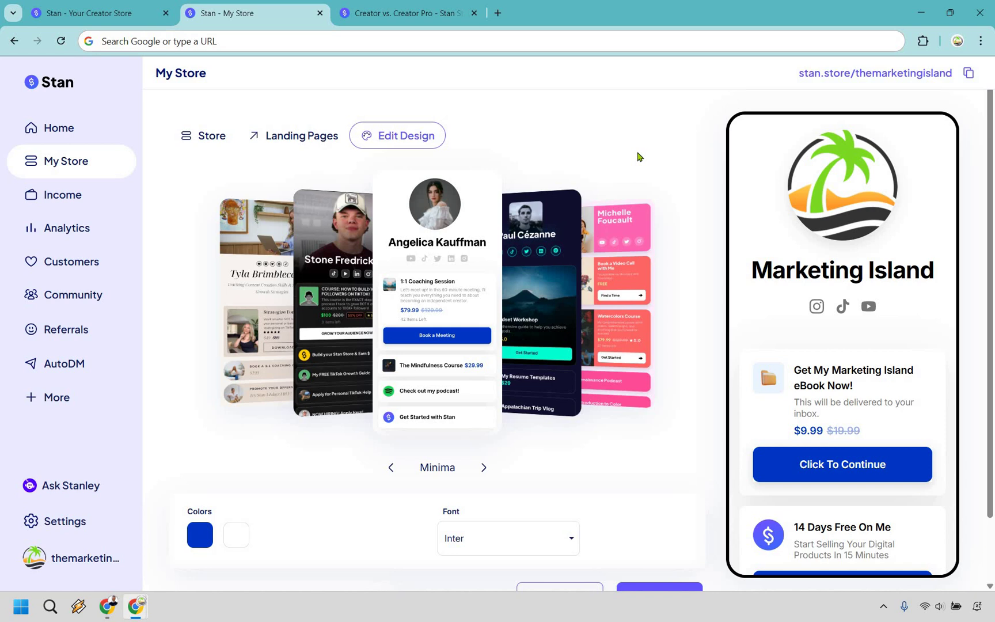
- View the help article comparing the $29/mo Creator and $99/mo Creator Pro plans
{"action": "left_click", "coordinate": [408, 11]}
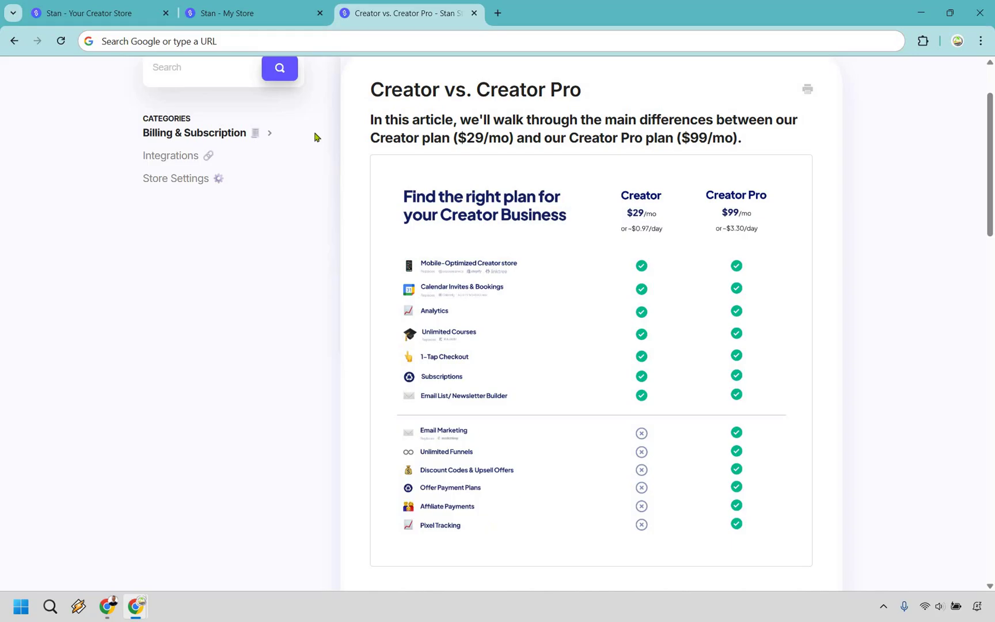
- Return to the Stan homepage tab, 'Meet Your All-in-One Creator Store'
{"action": "left_click", "coordinate": [132, 13]}
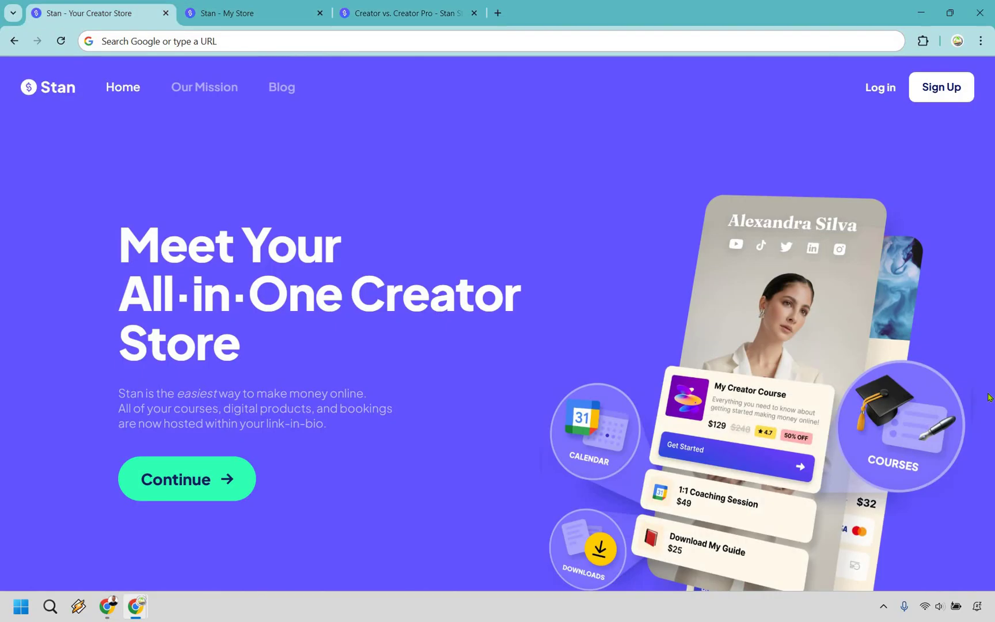